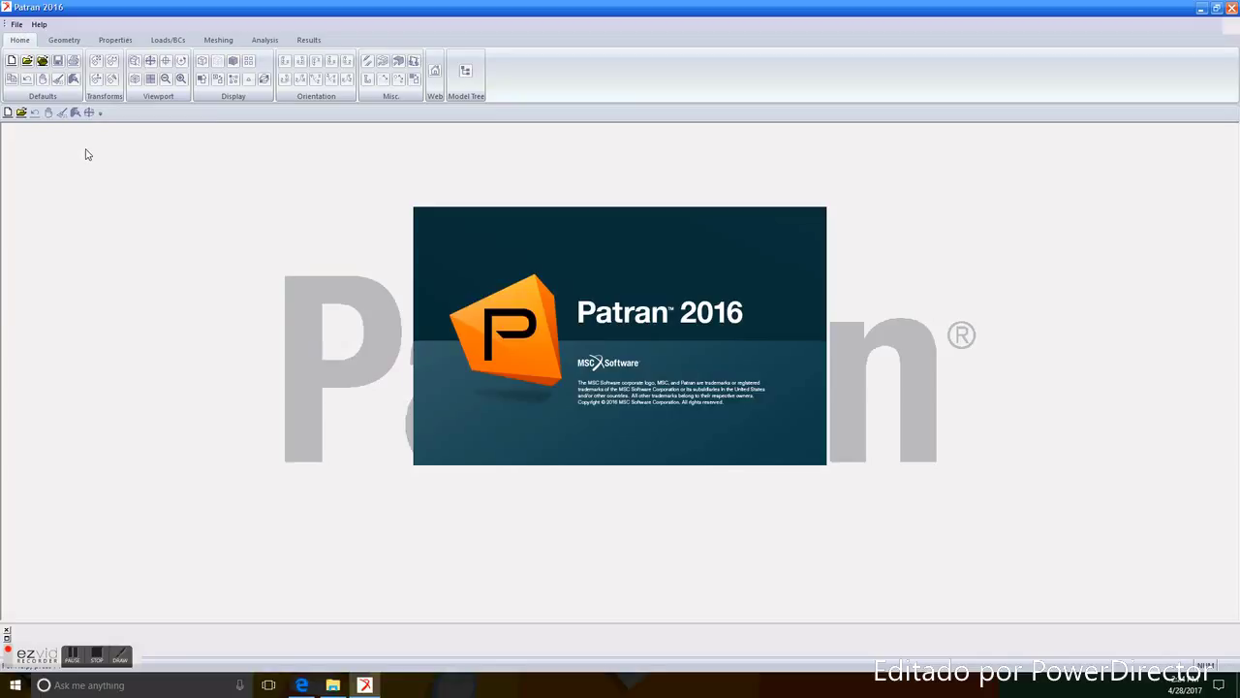
Step: Create a new Patran database file named 'bump' (bumper.db)
{"action": "left_click", "coordinate": [17, 26]}
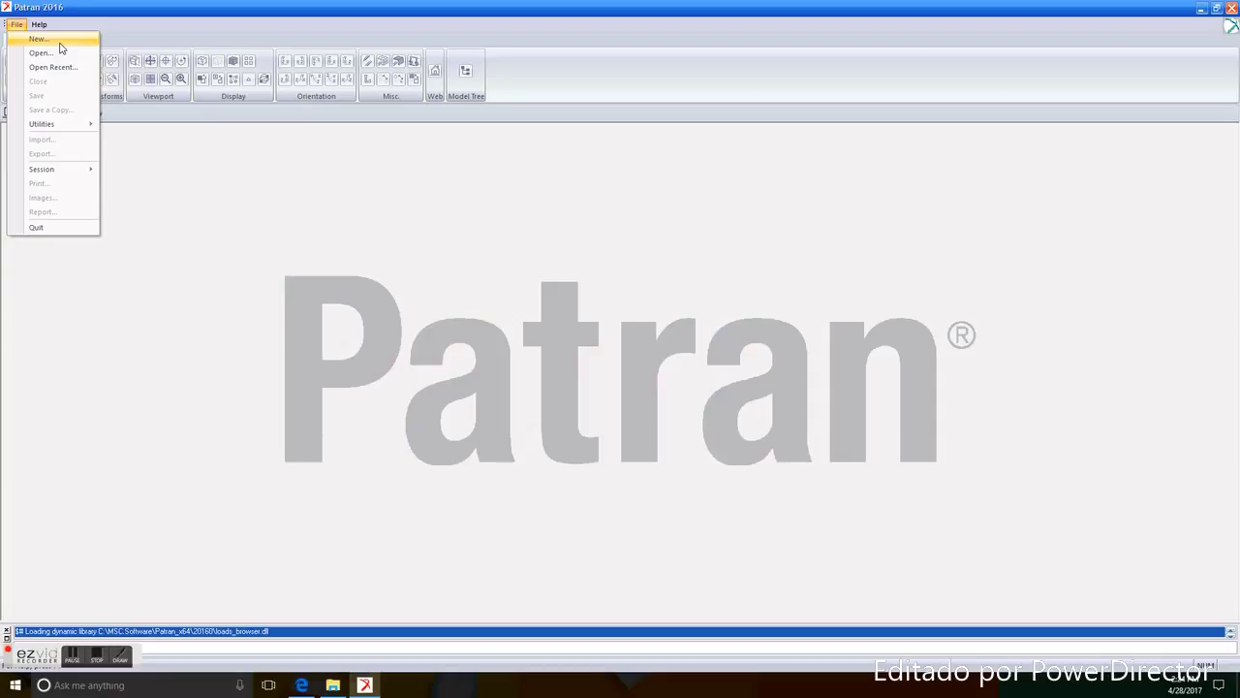
{"action": "left_click", "coordinate": [59, 43]}
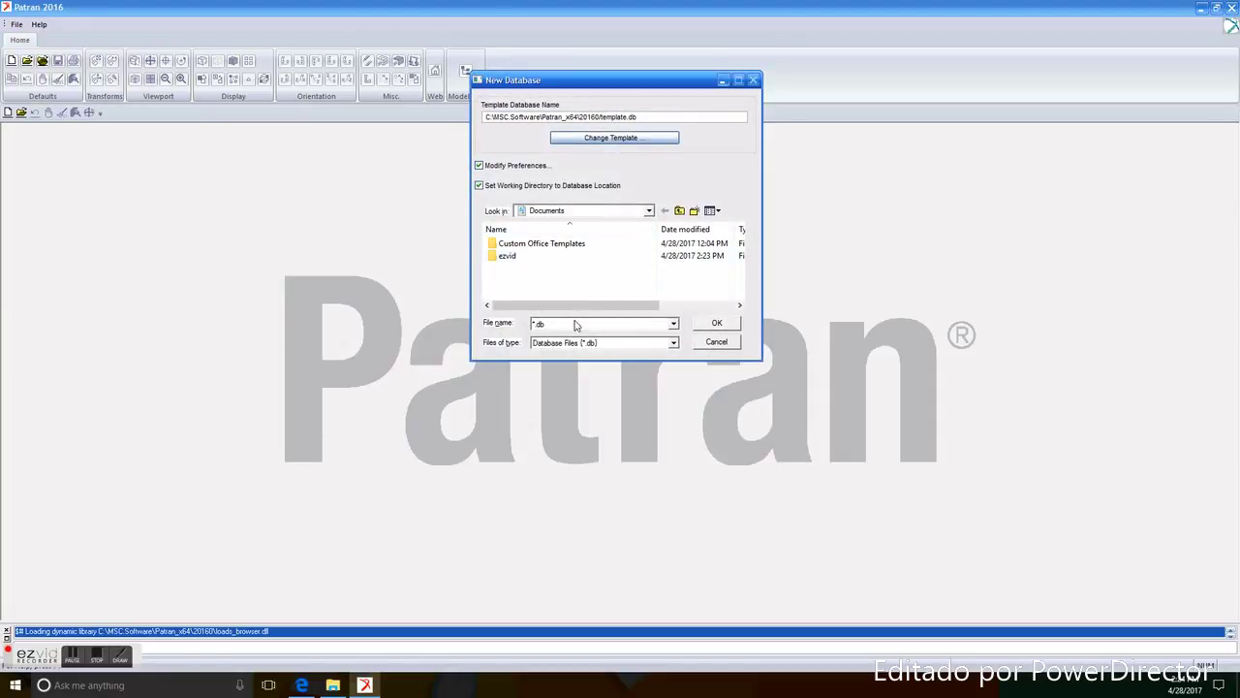
{"action": "double_click", "coordinate": [573, 323]}
{"action": "type", "text": "bumper"}
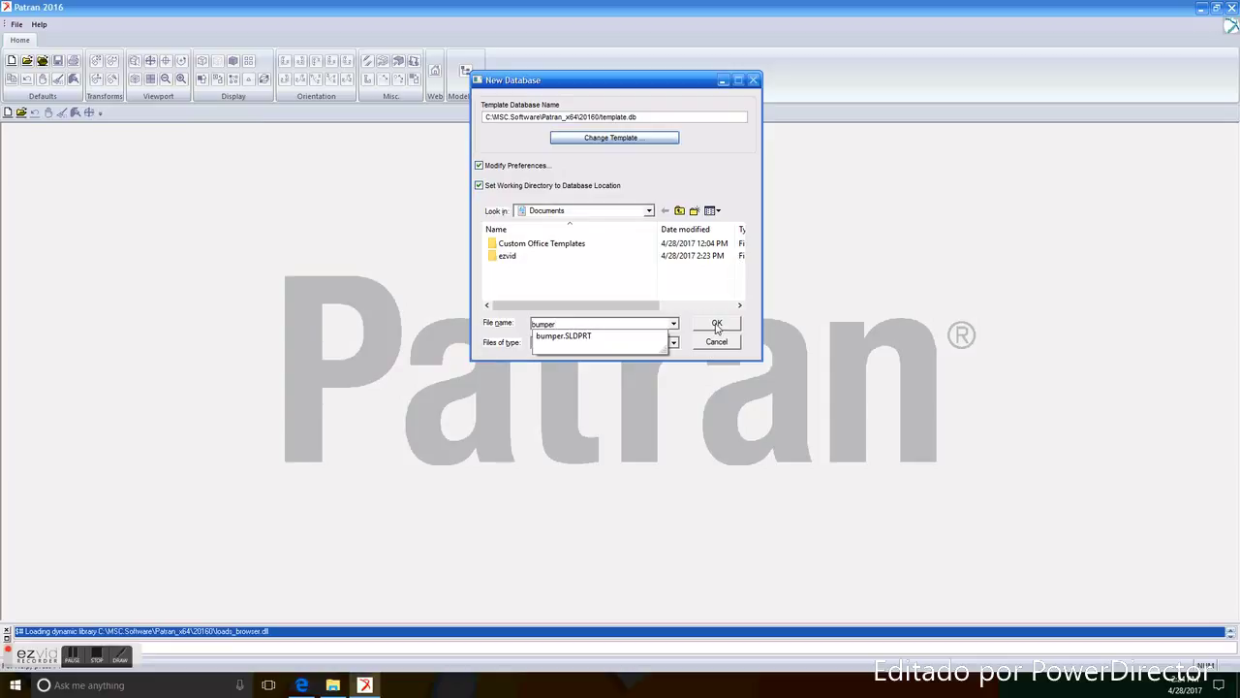
{"action": "left_click", "coordinate": [717, 322]}
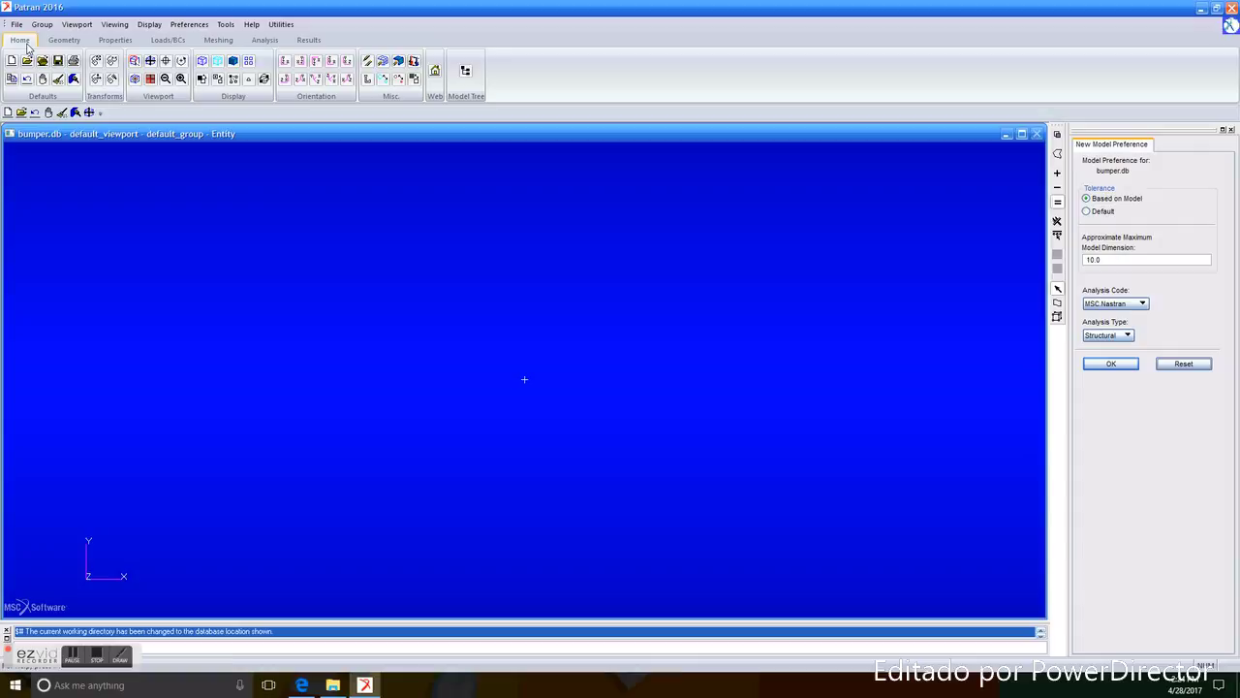
Step: Import the bumper part file with SolidWorks as the source and accept the import summary
{"action": "left_click", "coordinate": [16, 25]}
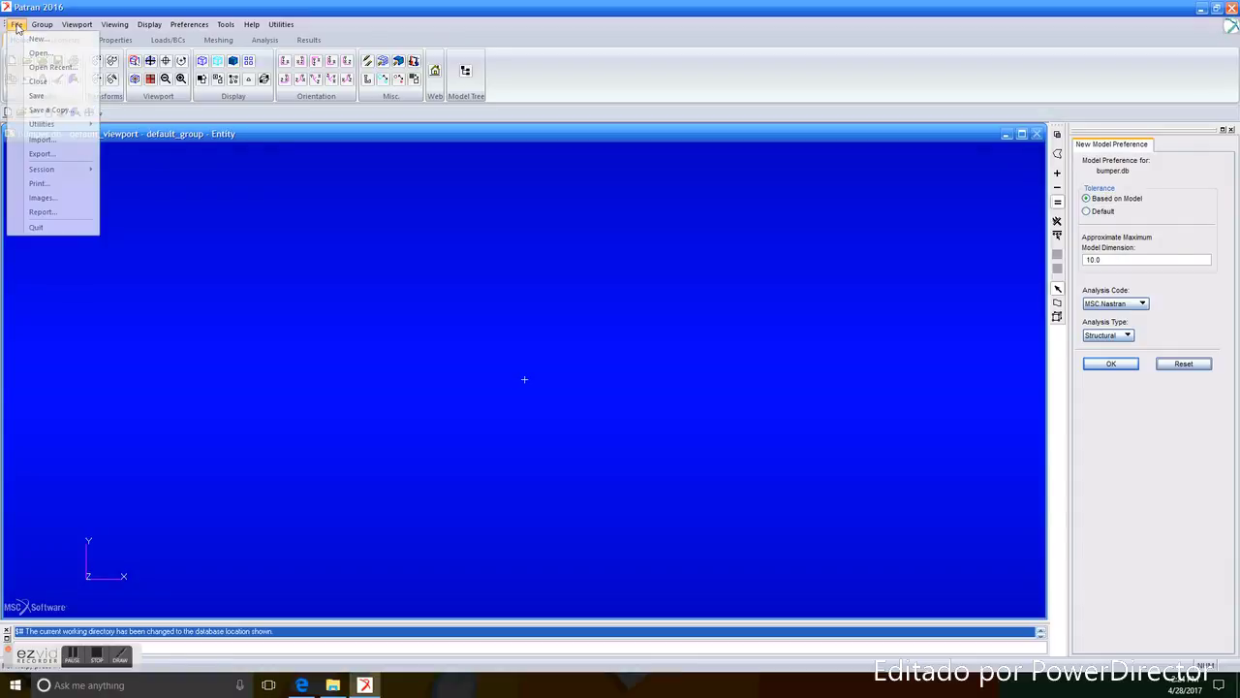
{"action": "left_click", "coordinate": [35, 146]}
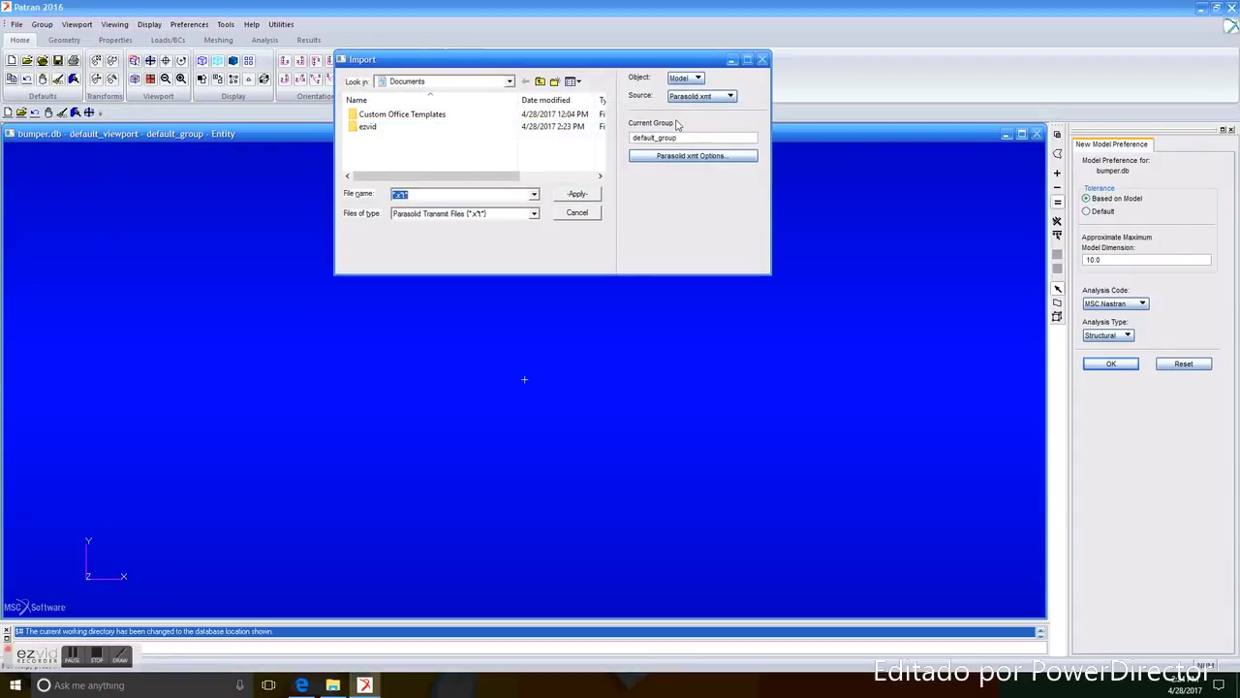
{"action": "left_click", "coordinate": [713, 99]}
{"action": "left_click", "coordinate": [708, 173]}
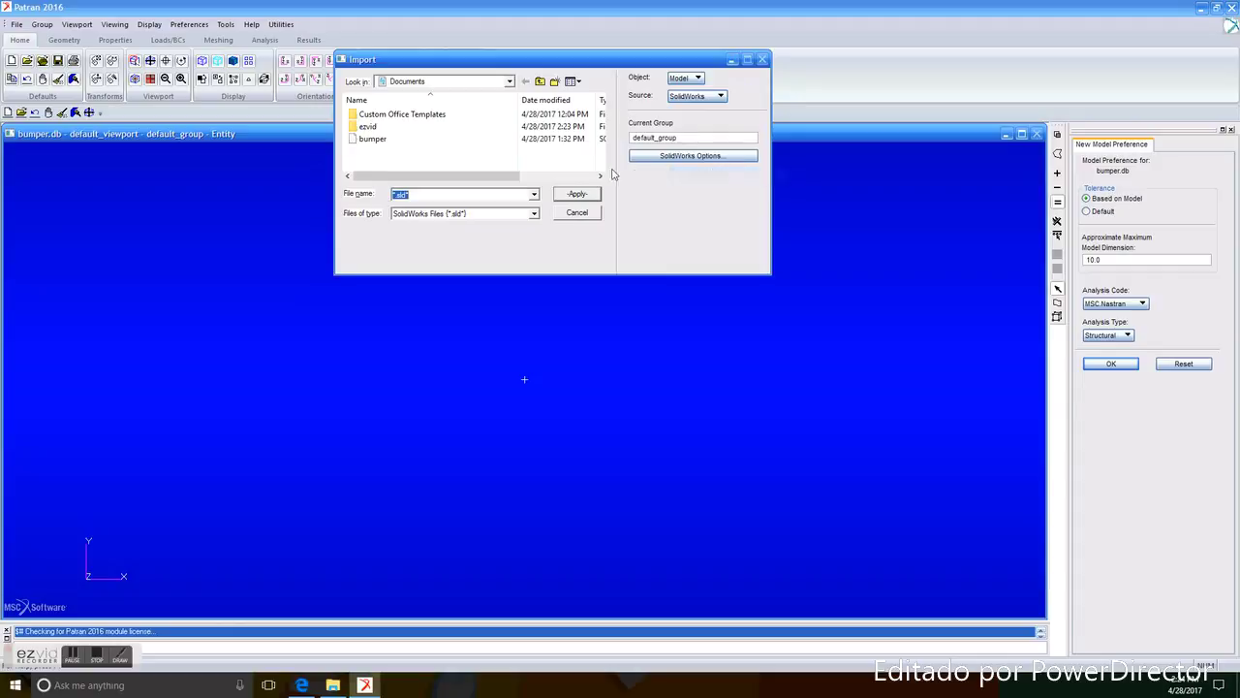
{"action": "left_click", "coordinate": [442, 140]}
{"action": "double_click", "coordinate": [442, 139]}
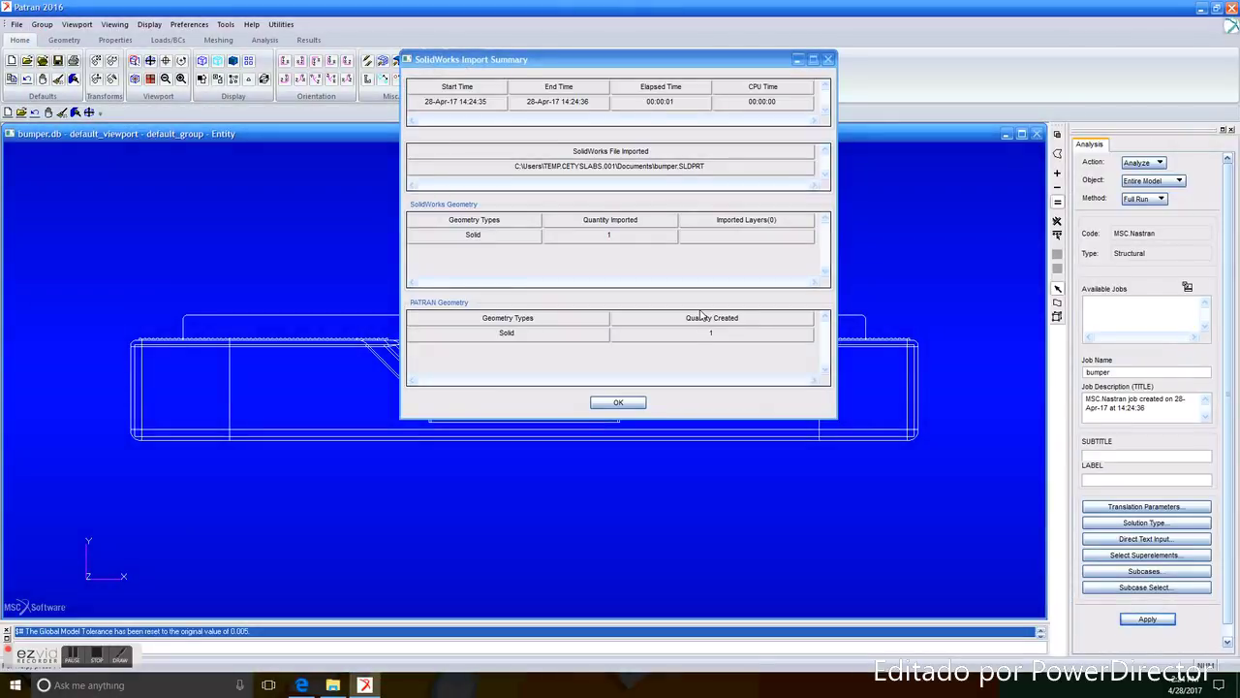
{"action": "left_click", "coordinate": [631, 402]}
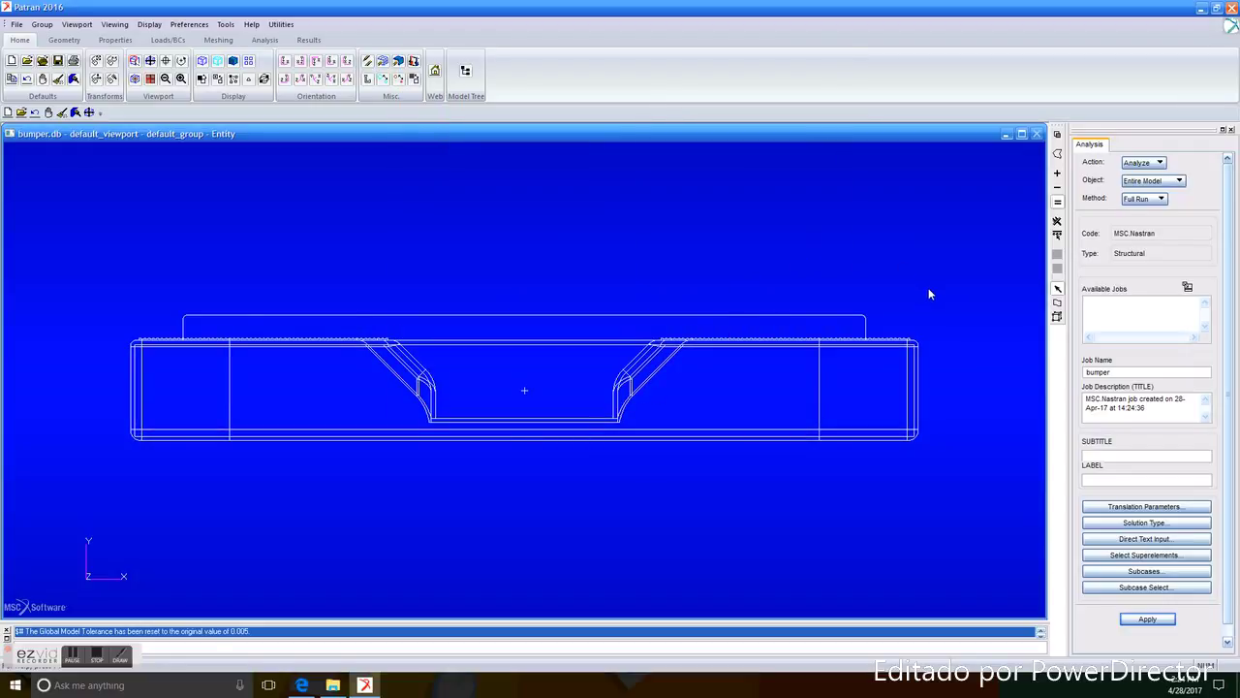
Step: Render the bumper Smooth Shaded and rotate it into an oblique 3-D view
{"action": "right_click", "coordinate": [890, 241]}
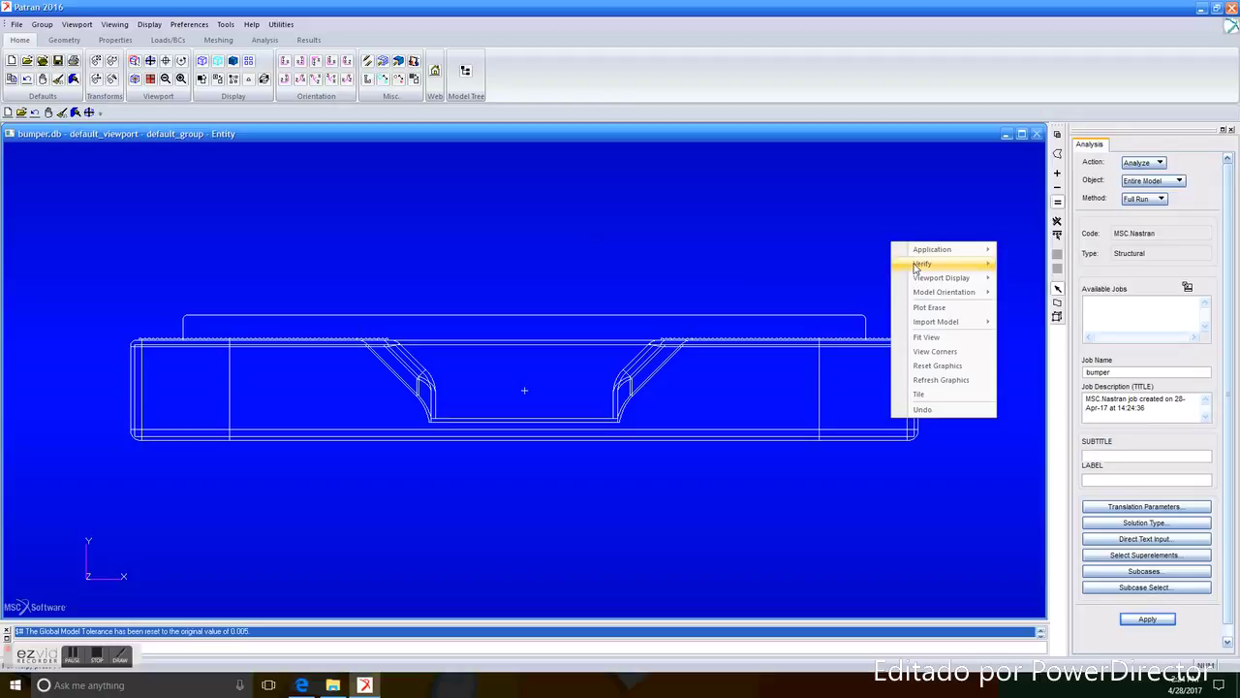
{"action": "mouse_move", "coordinate": [940, 294]}
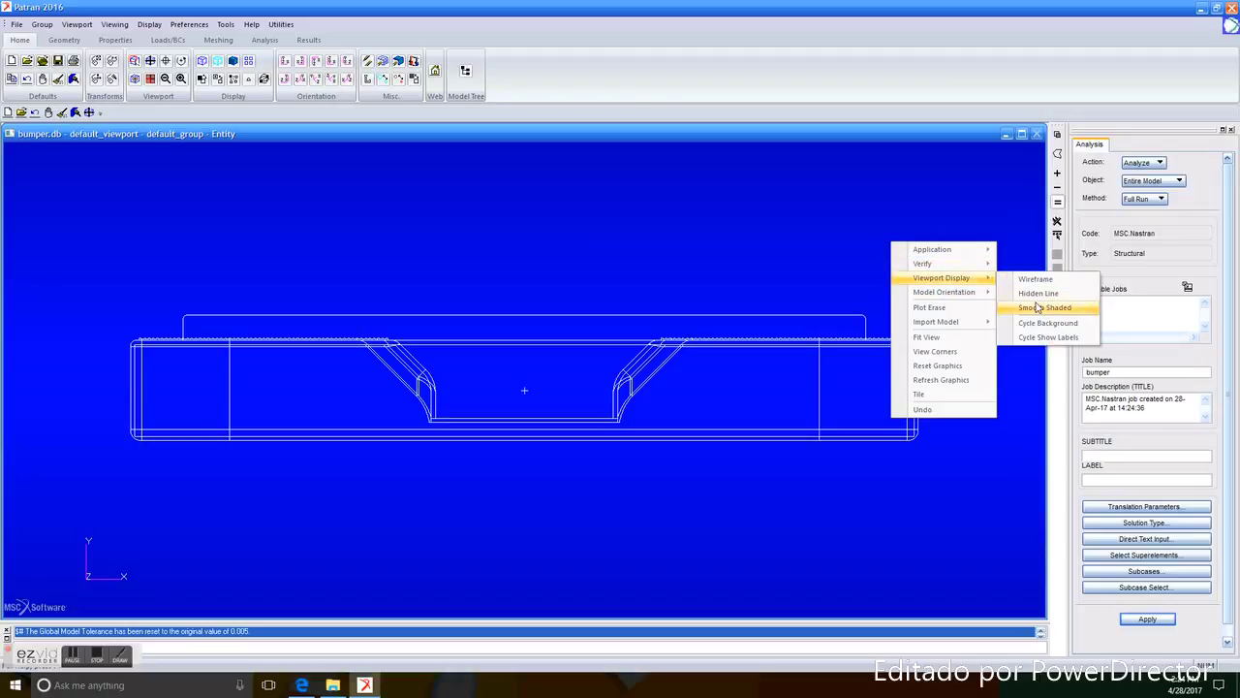
{"action": "left_click", "coordinate": [1051, 307]}
{"action": "middle_click_drag", "start_coordinate": [957, 260], "coordinate": [931, 282]}
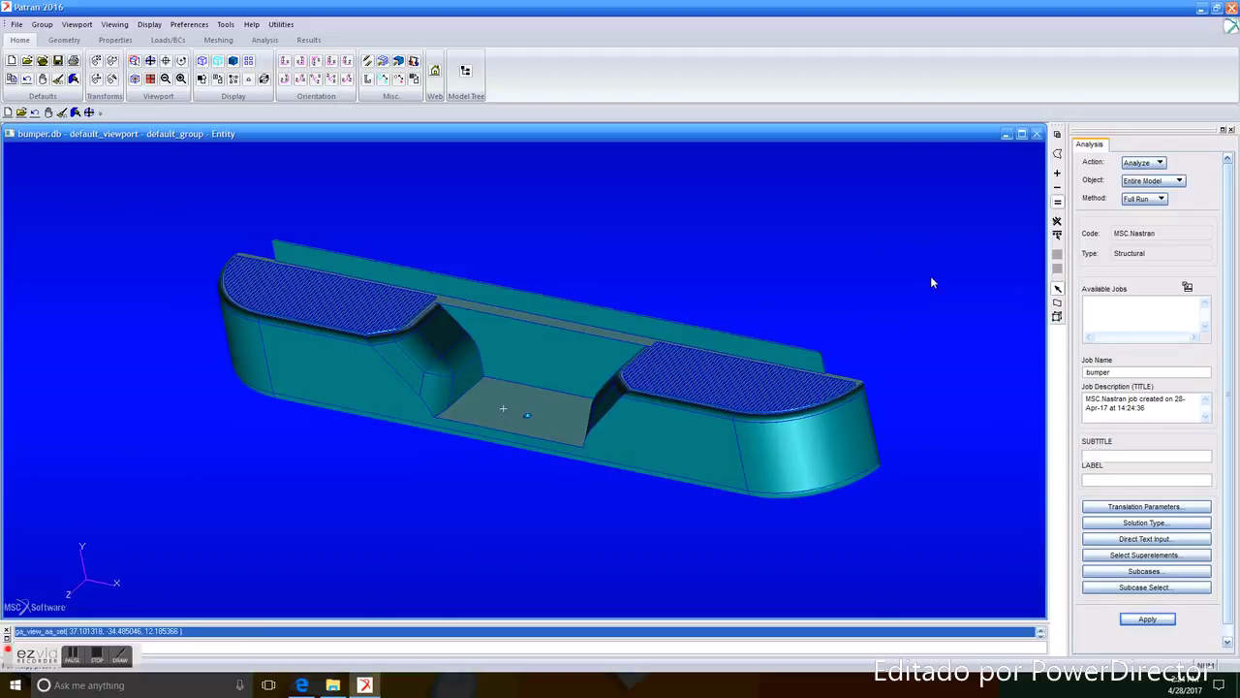
Step: Mesh Solid 1 with Tet10 tetrahedra at a 1.0 global edge length
{"action": "left_click", "coordinate": [218, 40]}
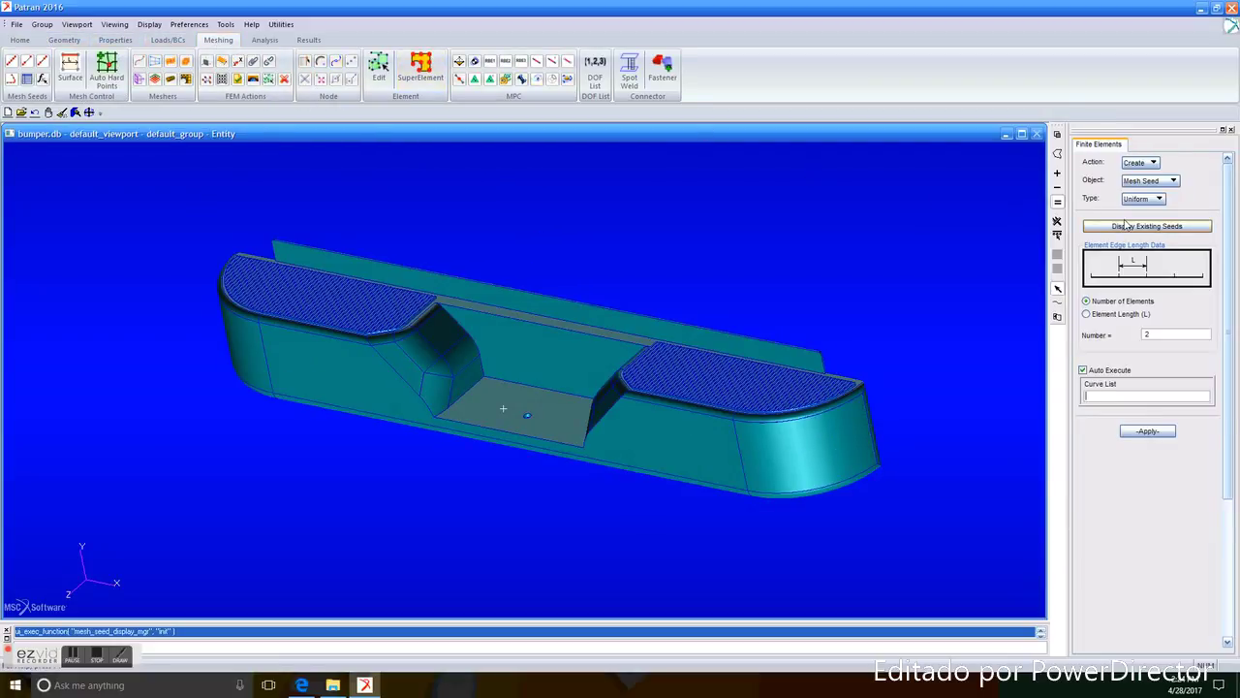
{"action": "left_click", "coordinate": [1163, 181]}
{"action": "left_click", "coordinate": [1167, 212]}
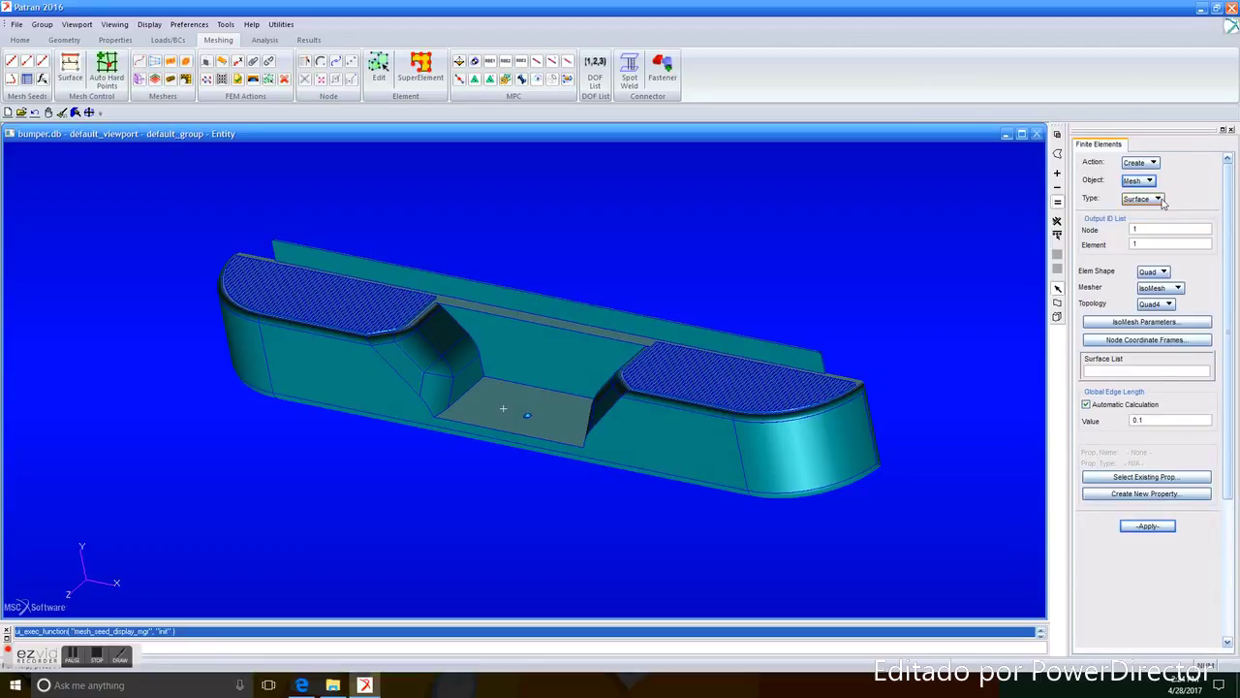
{"action": "left_click", "coordinate": [1165, 198]}
{"action": "left_click", "coordinate": [1167, 244]}
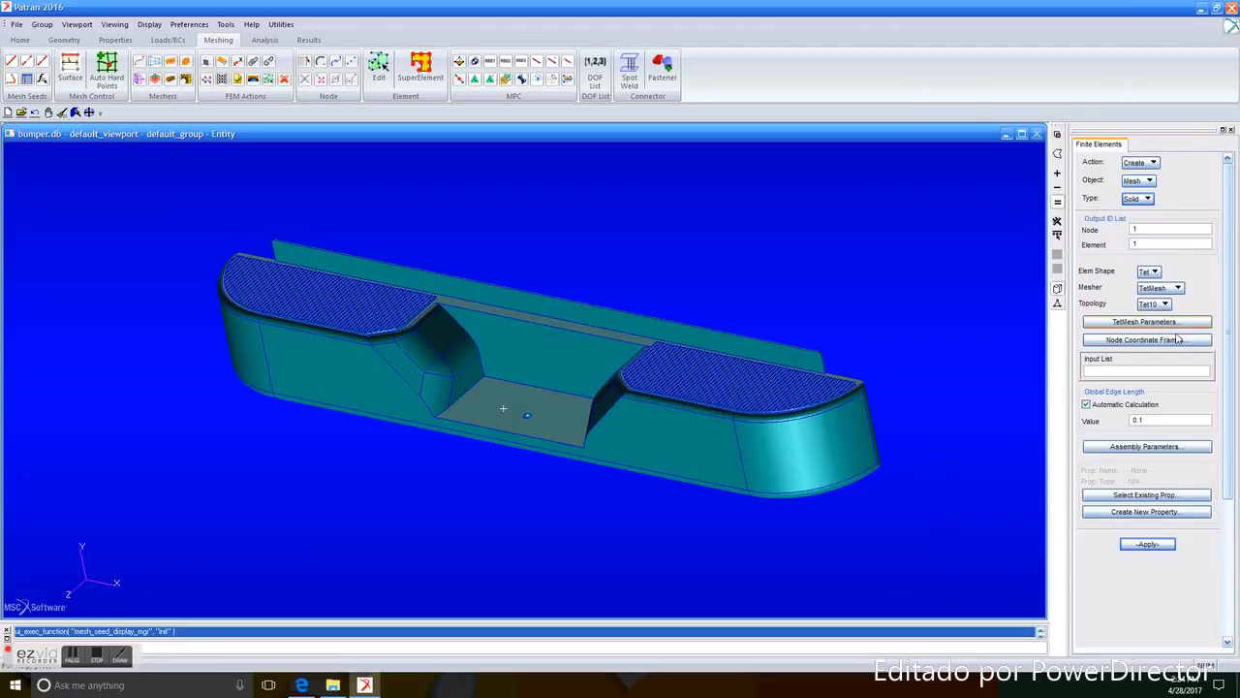
{"action": "left_click_drag", "start_coordinate": [193, 193], "coordinate": [928, 541]}
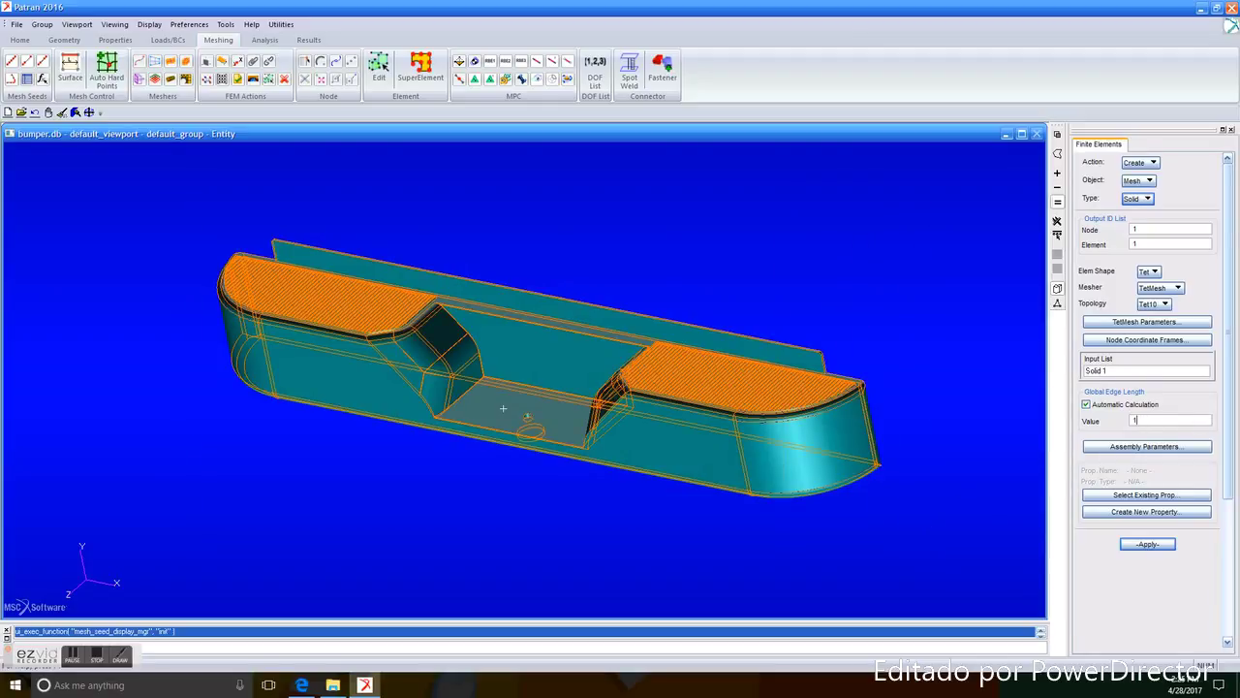
{"action": "left_click", "coordinate": [1086, 405]}
{"action": "left_click", "coordinate": [1162, 546]}
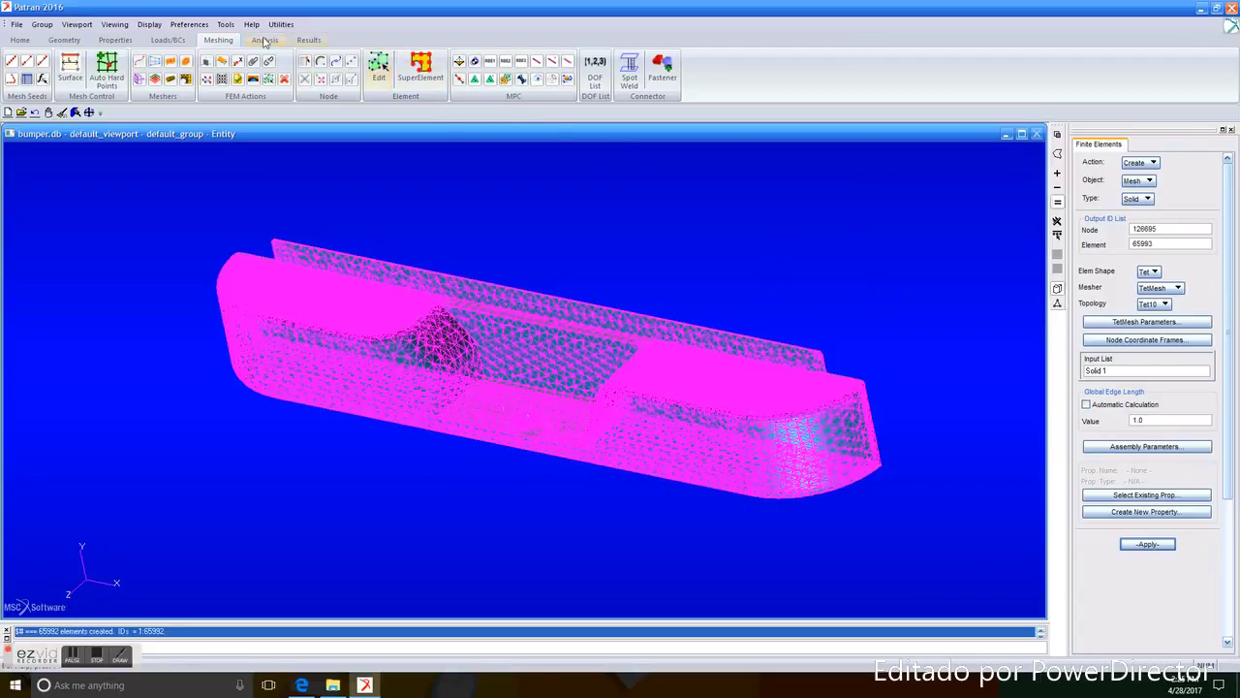
Step: Start a pressure load set named 'bump' with a uniform pressure of 960
{"action": "left_click", "coordinate": [114, 40]}
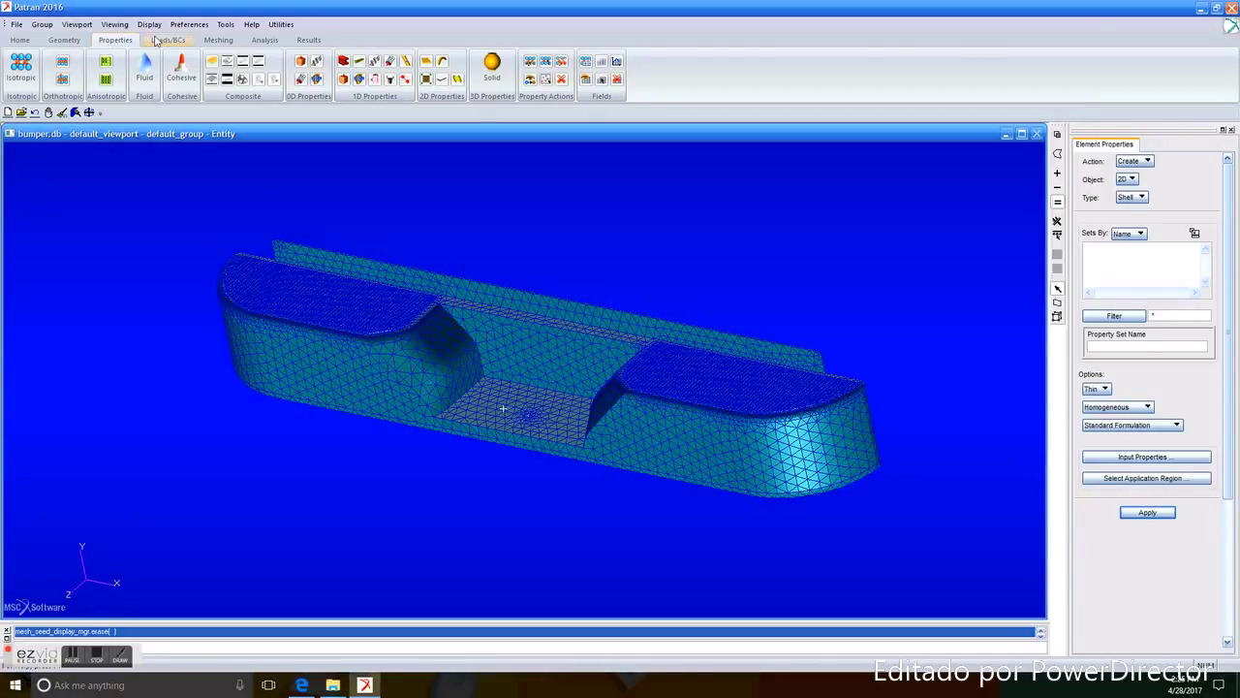
{"action": "left_click", "coordinate": [168, 39]}
{"action": "left_click", "coordinate": [1183, 181]}
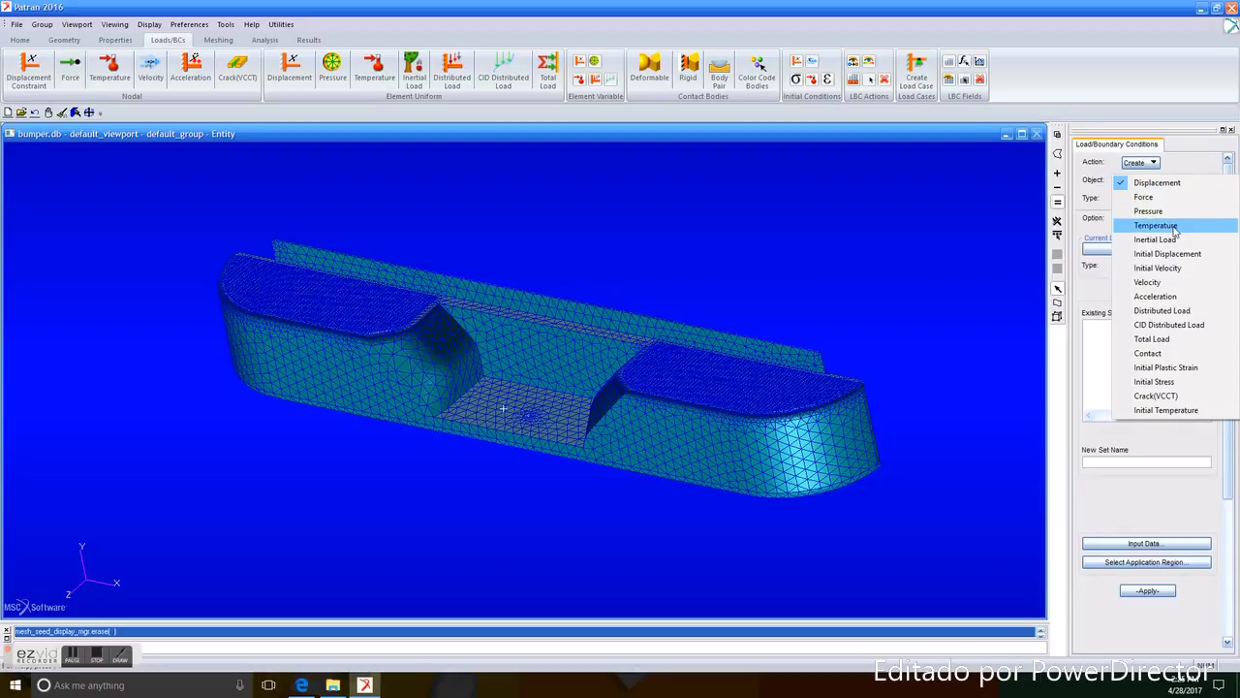
{"action": "left_click", "coordinate": [1174, 211]}
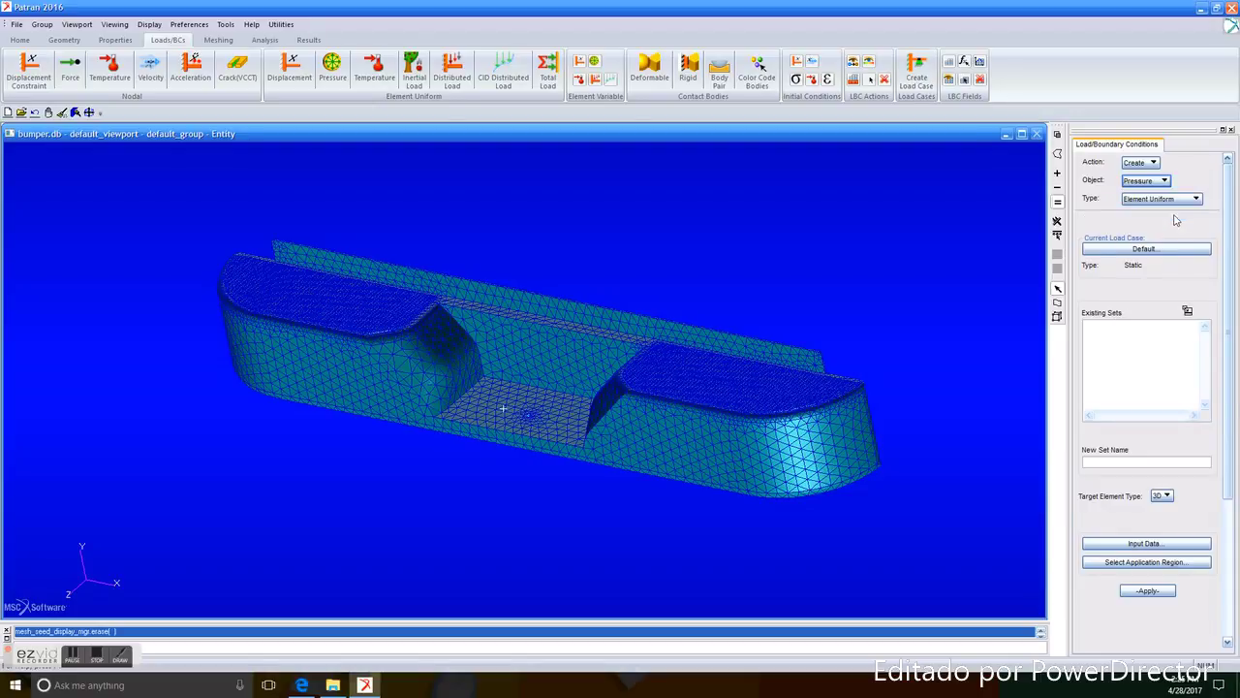
{"action": "left_click", "coordinate": [1153, 463]}
{"action": "left_click", "coordinate": [1153, 546]}
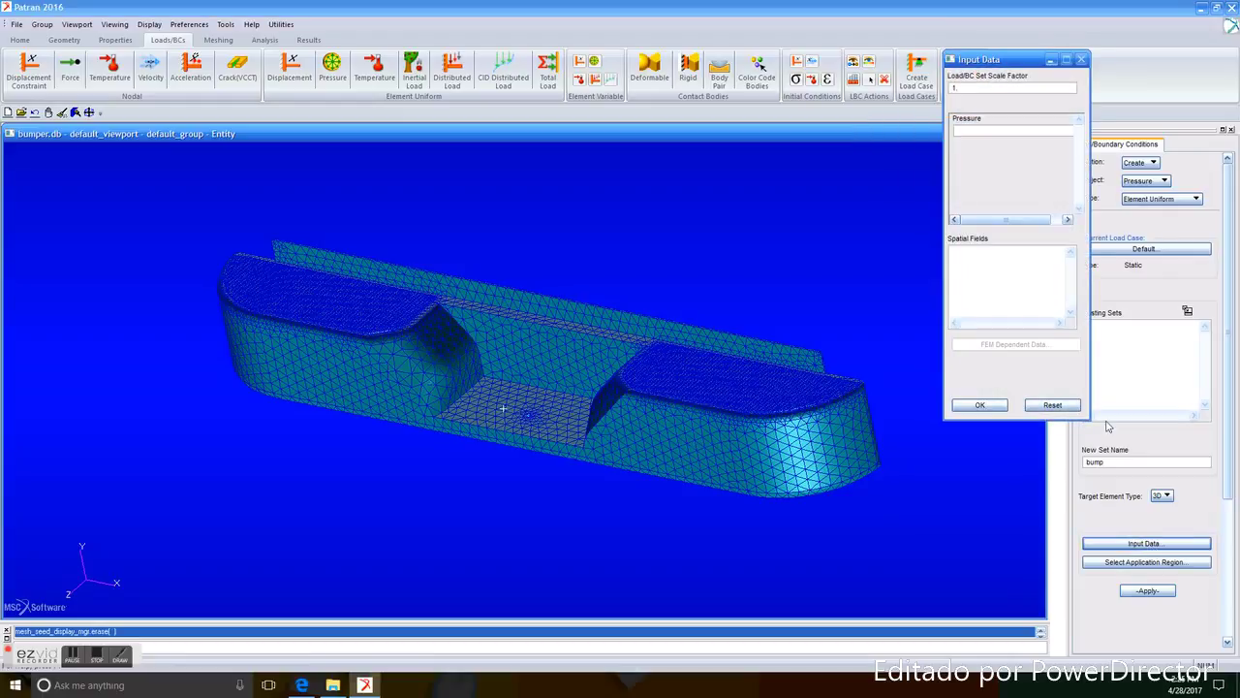
{"action": "left_click", "coordinate": [981, 130]}
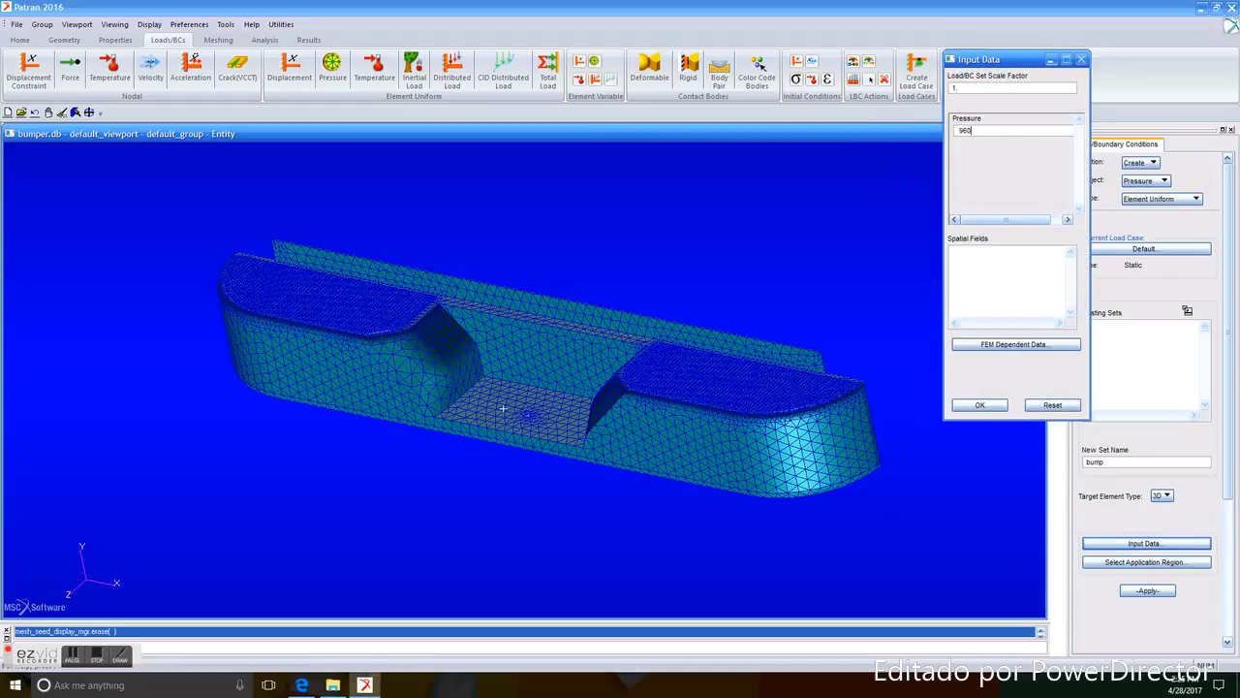
{"action": "left_click", "coordinate": [981, 405]}
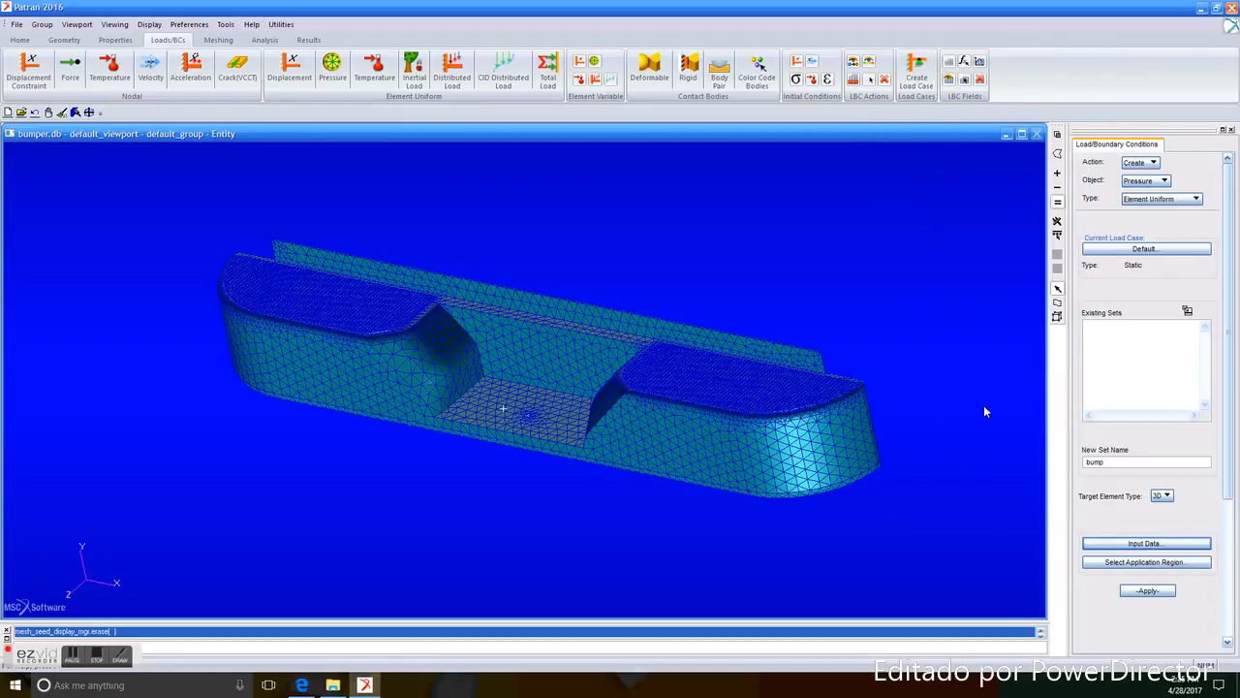
Step: Apply the bump pressure to the picked bumper face and create the load set
{"action": "left_click", "coordinate": [1153, 563]}
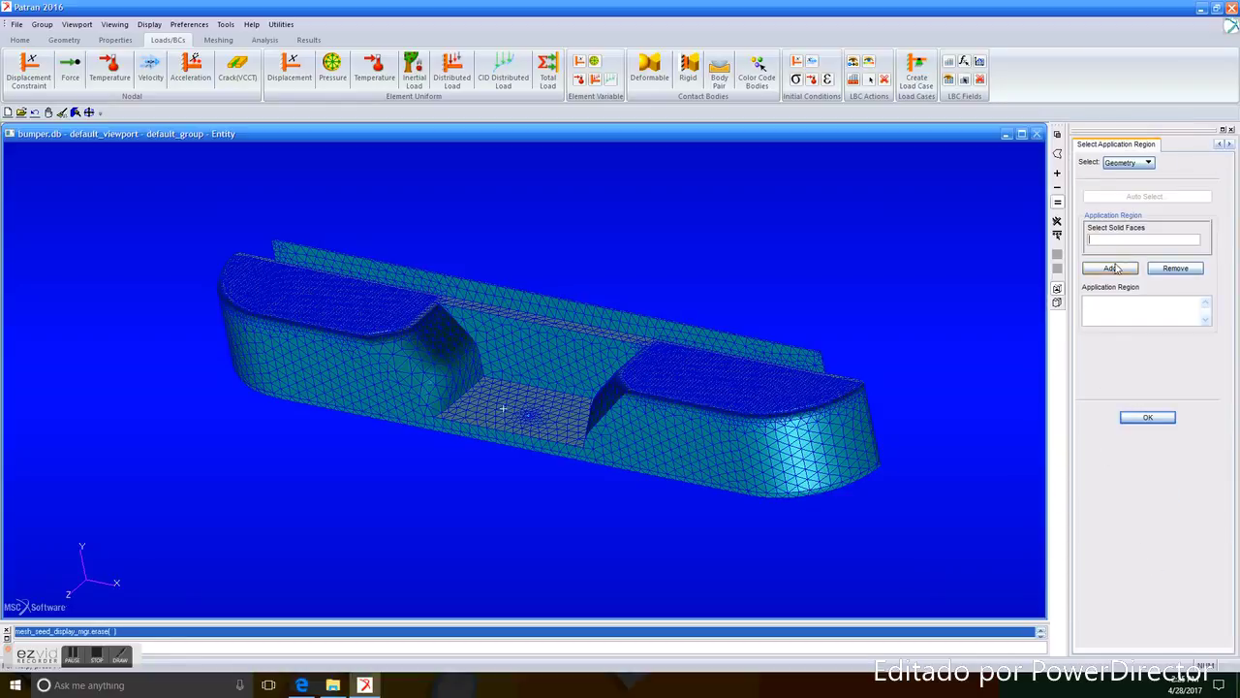
{"action": "middle_click_drag", "start_coordinate": [758, 267], "coordinate": [780, 242]}
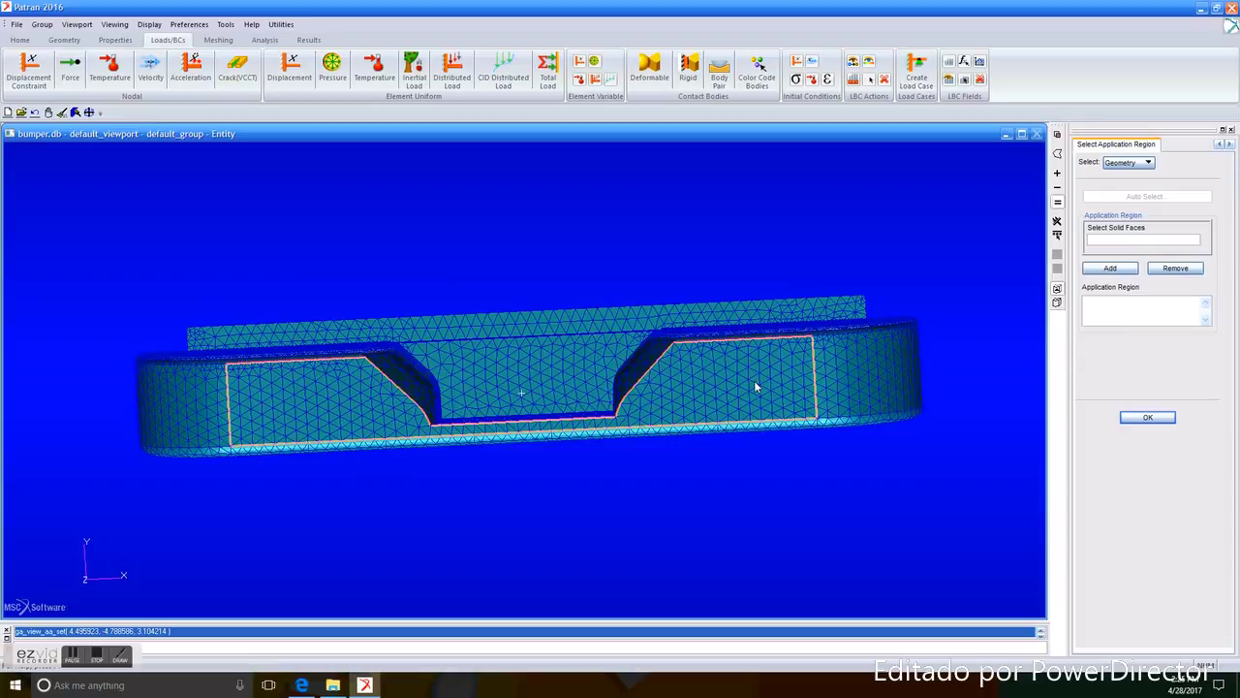
{"action": "left_click", "coordinate": [754, 385]}
{"action": "left_click", "coordinate": [1111, 269]}
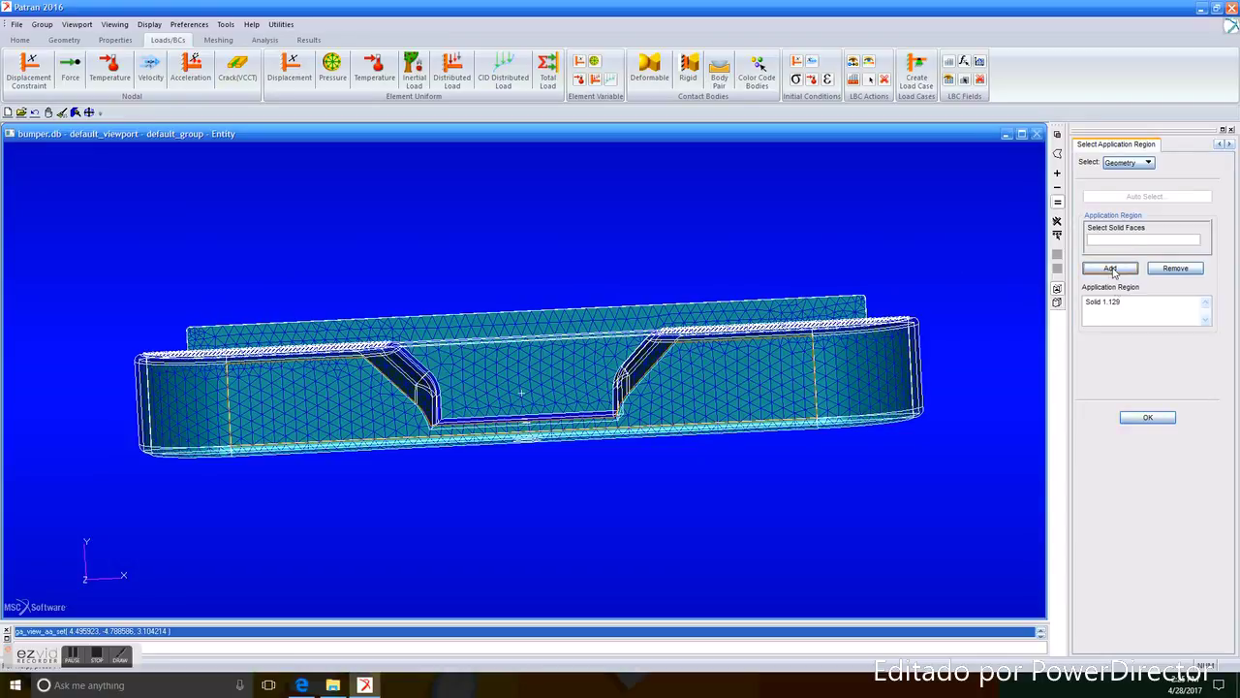
{"action": "left_click", "coordinate": [1147, 418]}
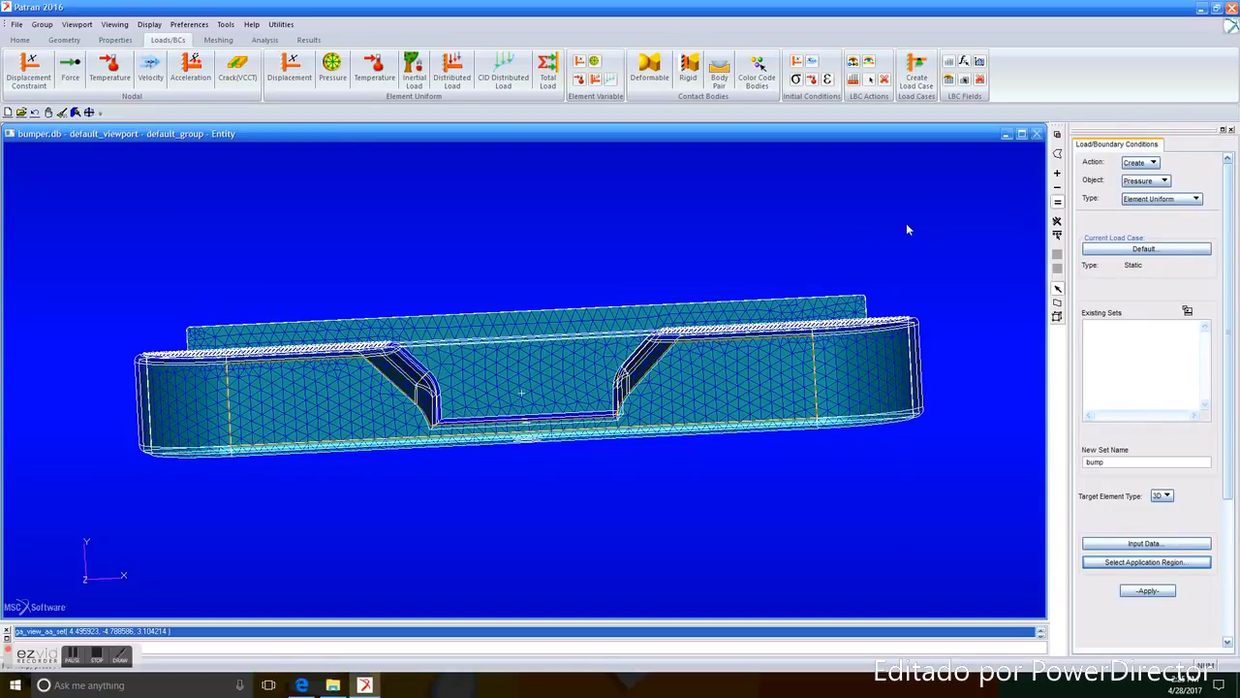
{"action": "left_click", "coordinate": [1160, 593]}
{"action": "middle_click_drag", "start_coordinate": [815, 215], "coordinate": [857, 234]}
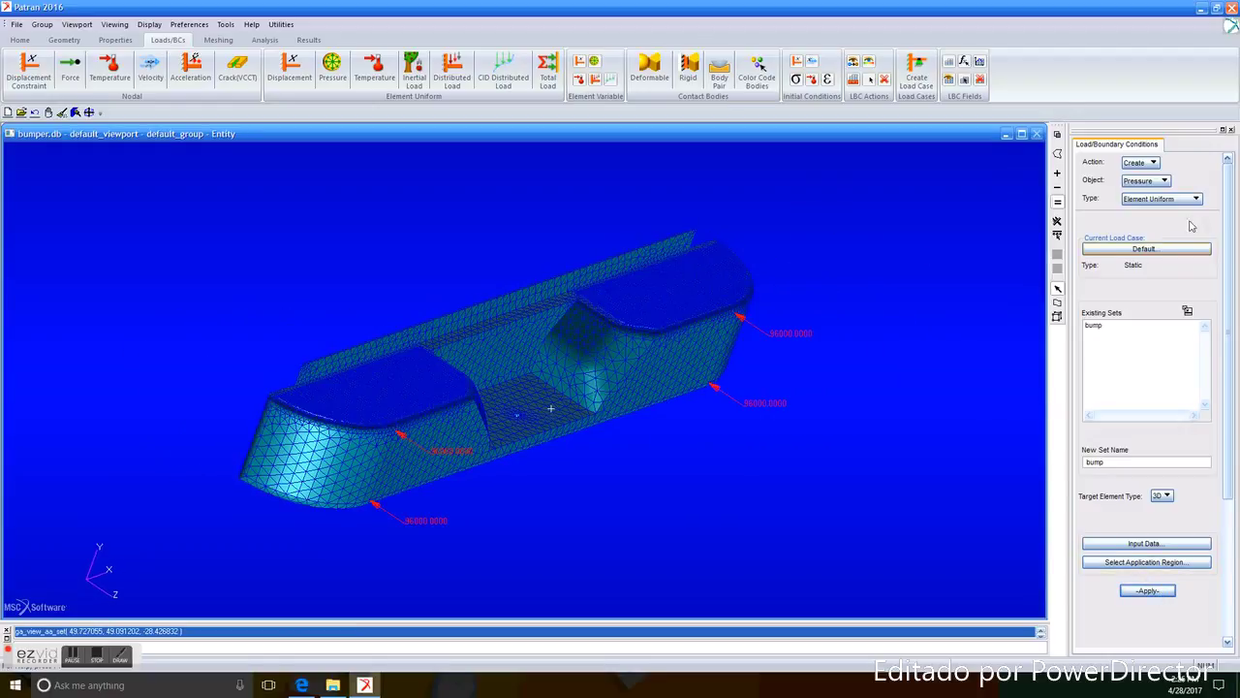
Step: Start a nodal displacement set 'fixed' in the Default load case with <0 0 0> translations
{"action": "left_click", "coordinate": [1166, 180]}
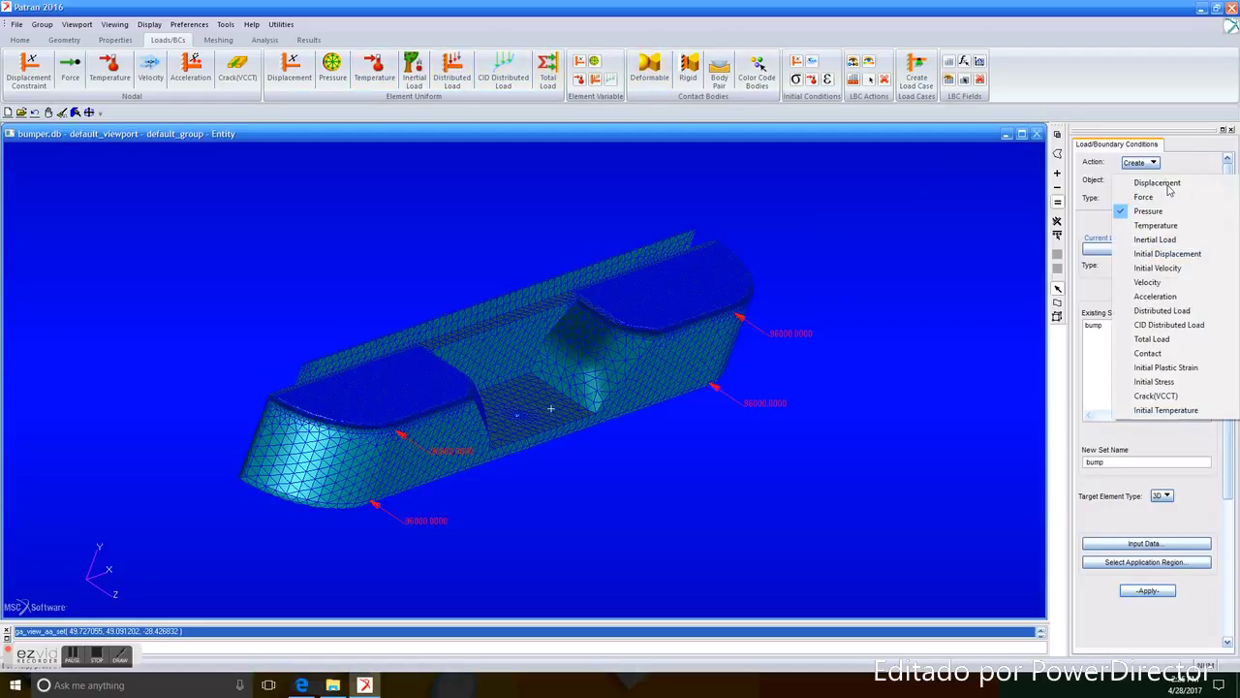
{"action": "left_click", "coordinate": [1144, 192]}
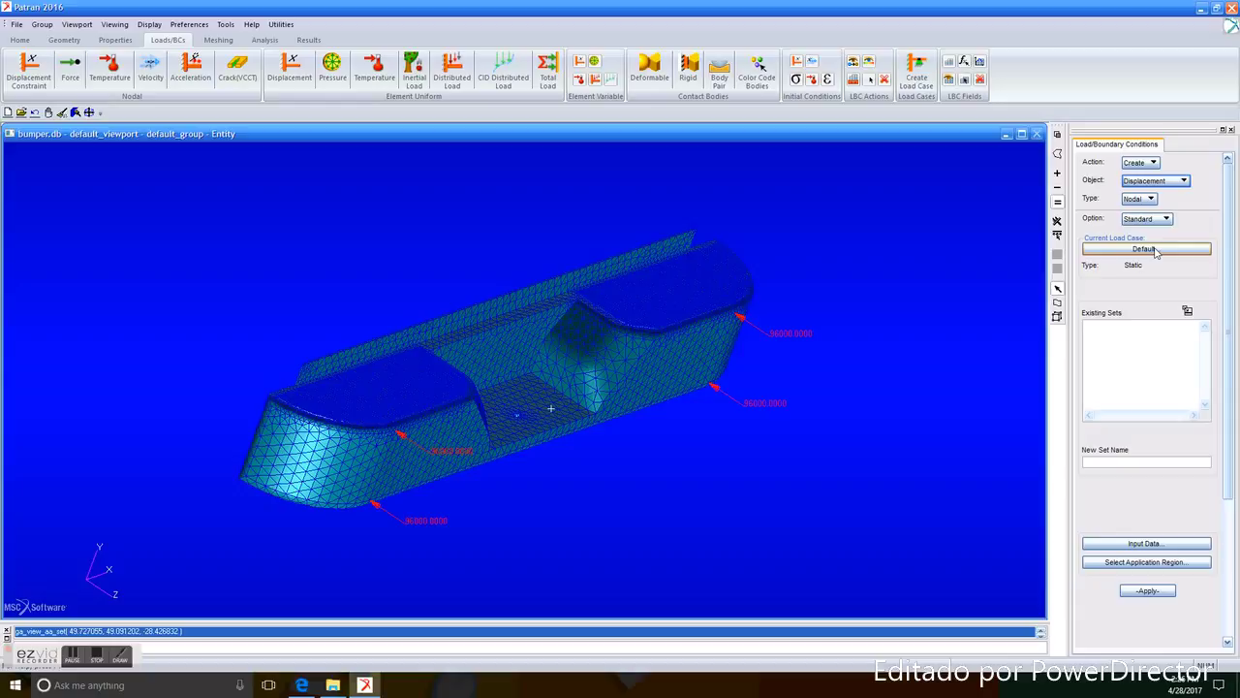
{"action": "left_click", "coordinate": [1153, 249]}
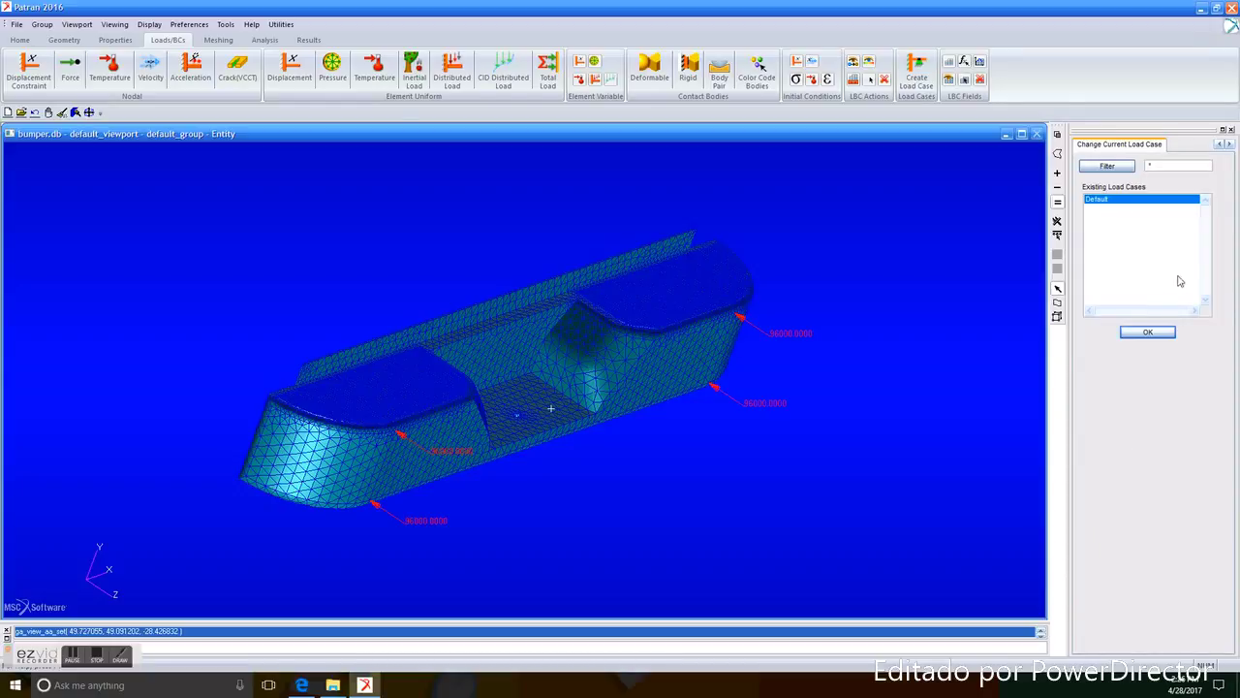
{"action": "left_click", "coordinate": [1116, 144]}
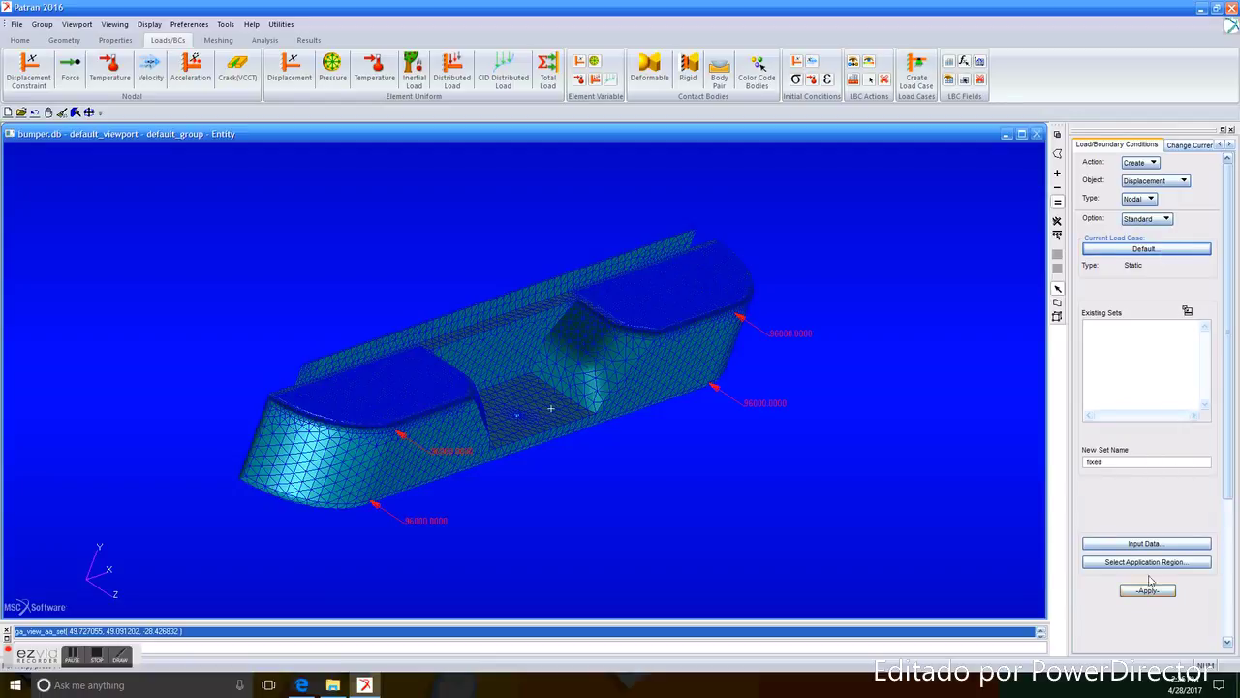
{"action": "left_click", "coordinate": [1146, 544]}
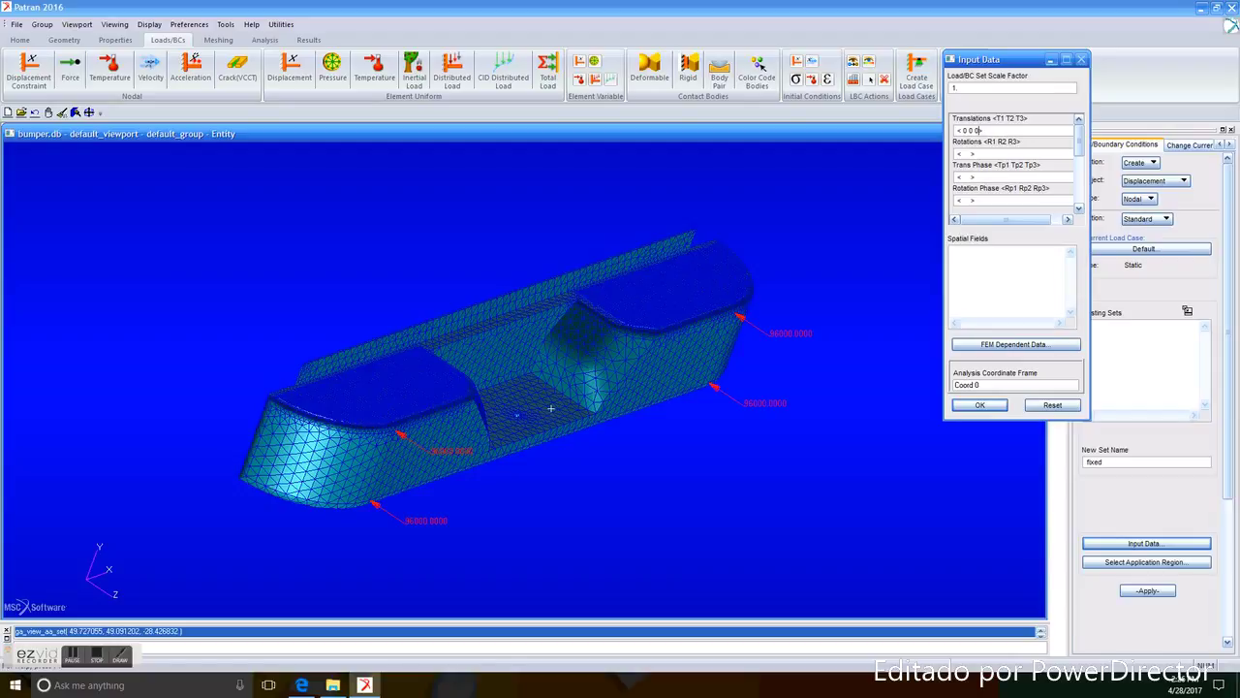
Step: Apply the fixed constraint to faces Solid 1.128 and 1.158 and create the set
{"action": "left_click", "coordinate": [980, 405]}
{"action": "left_click", "coordinate": [1129, 562]}
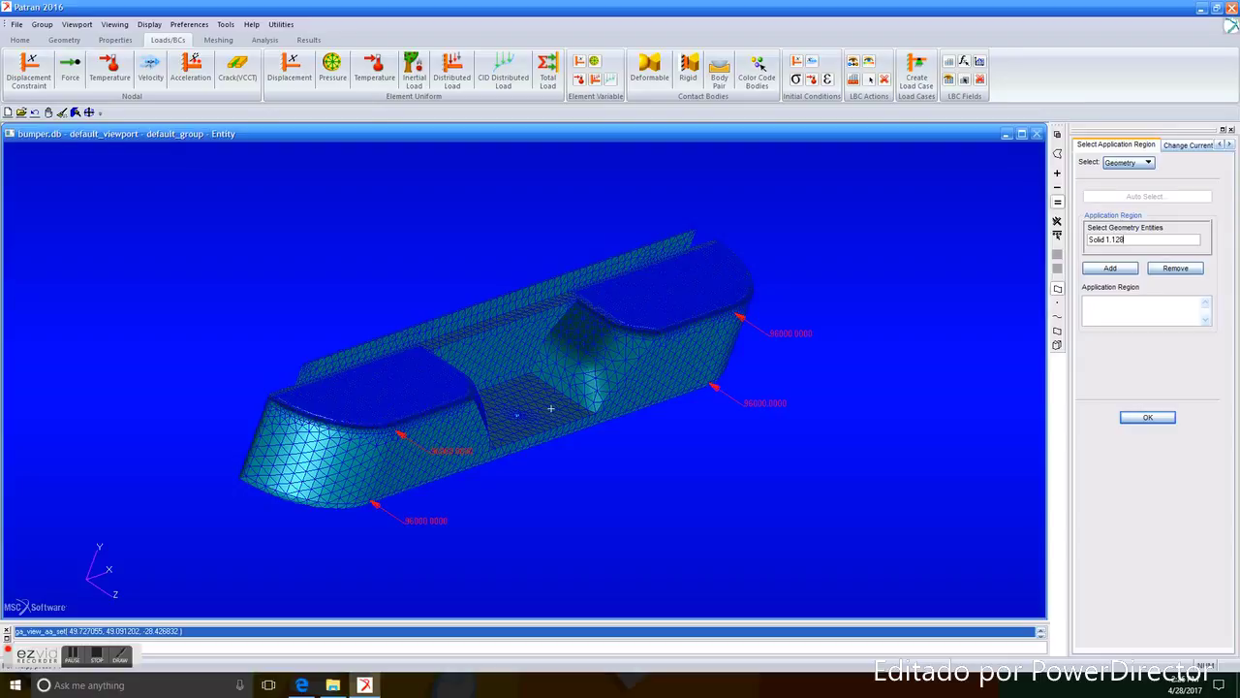
{"action": "left_click", "coordinate": [1122, 269]}
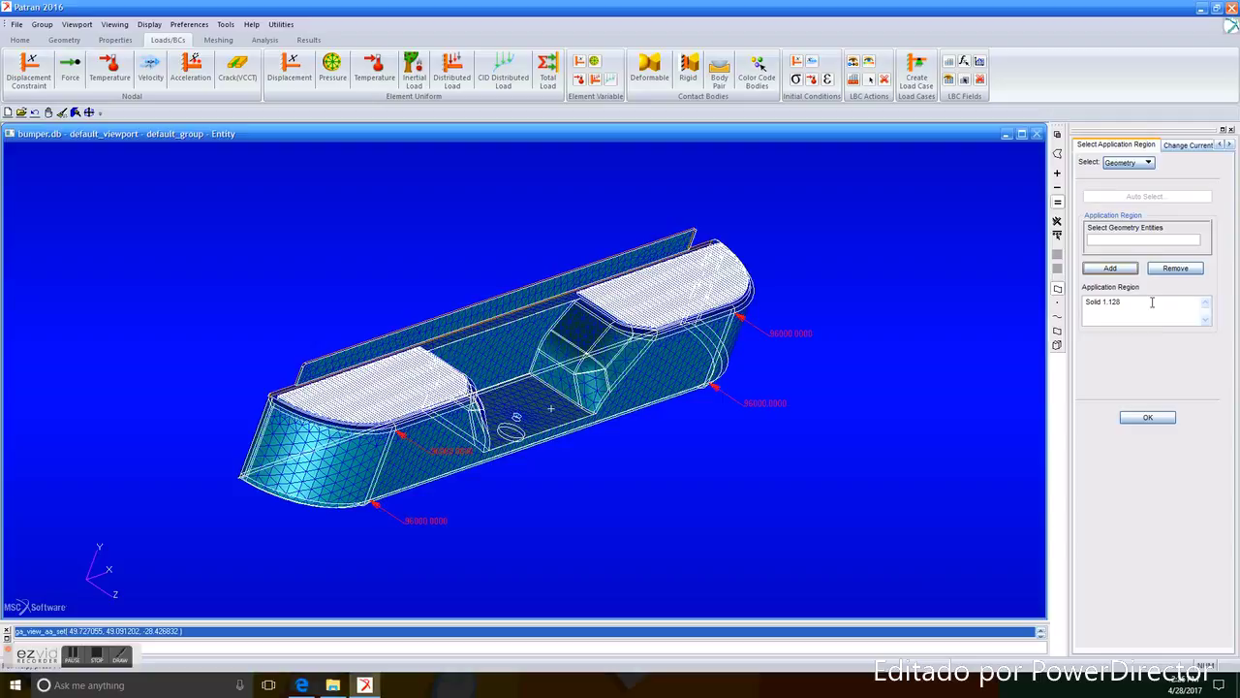
{"action": "left_click", "coordinate": [1132, 238]}
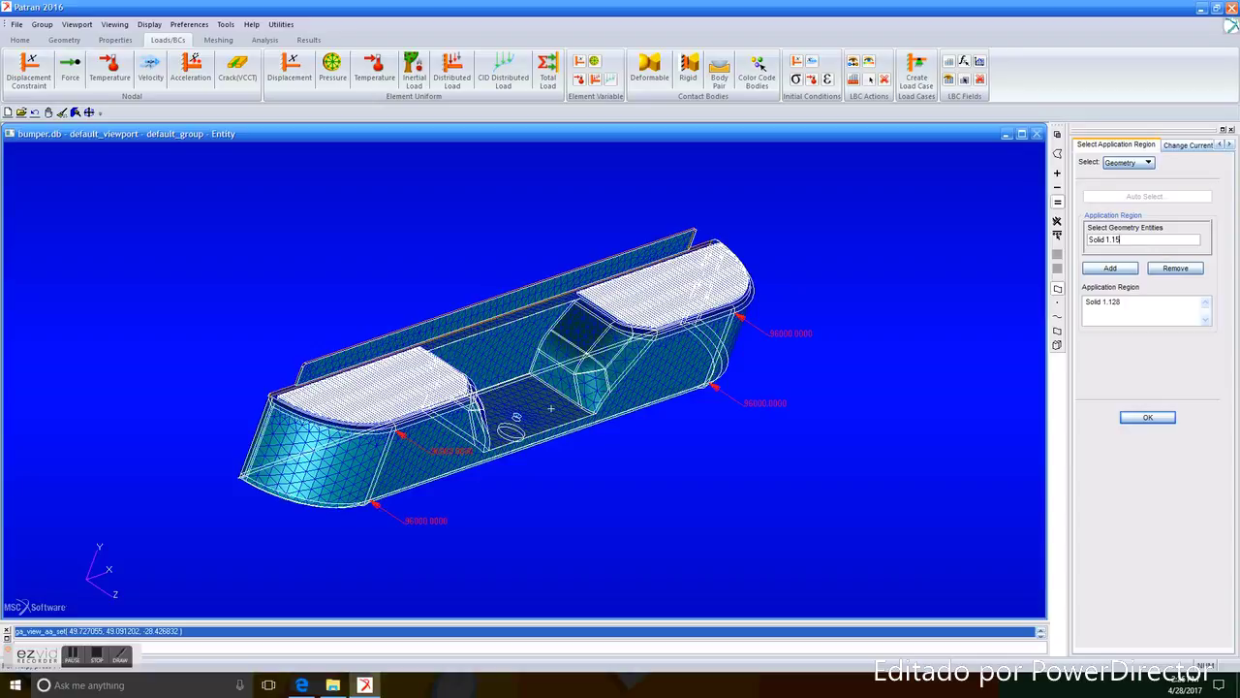
{"action": "left_click", "coordinate": [1131, 268]}
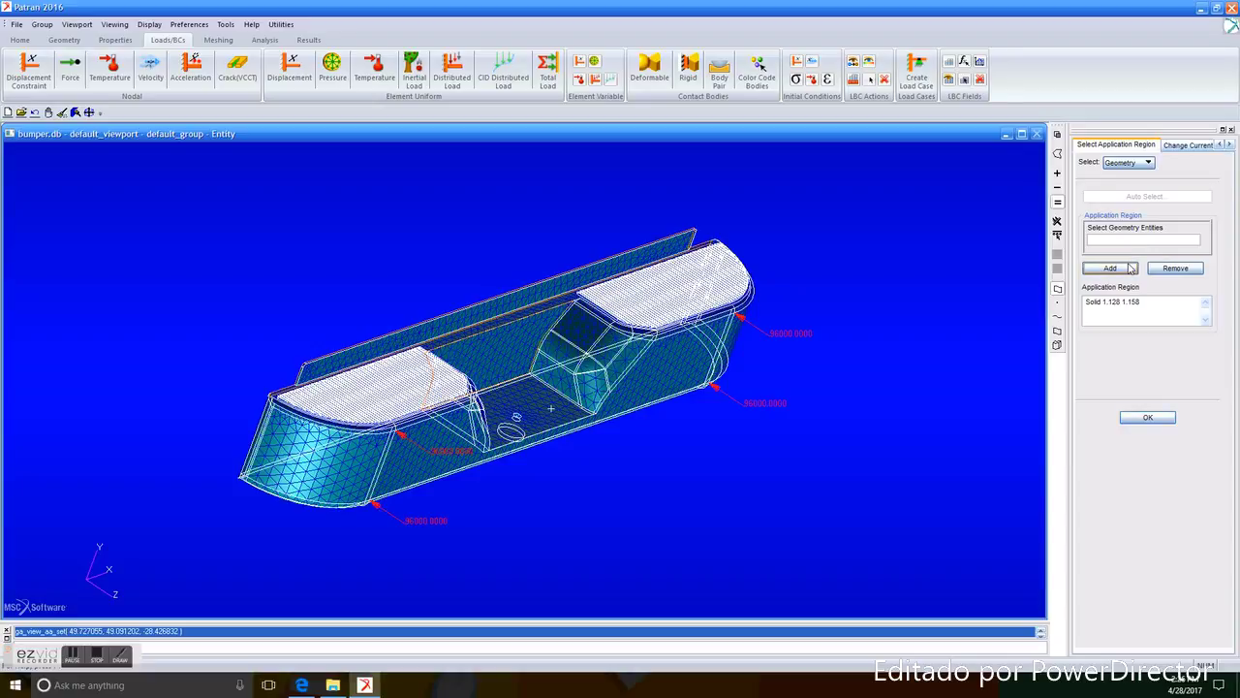
{"action": "left_click", "coordinate": [1168, 416]}
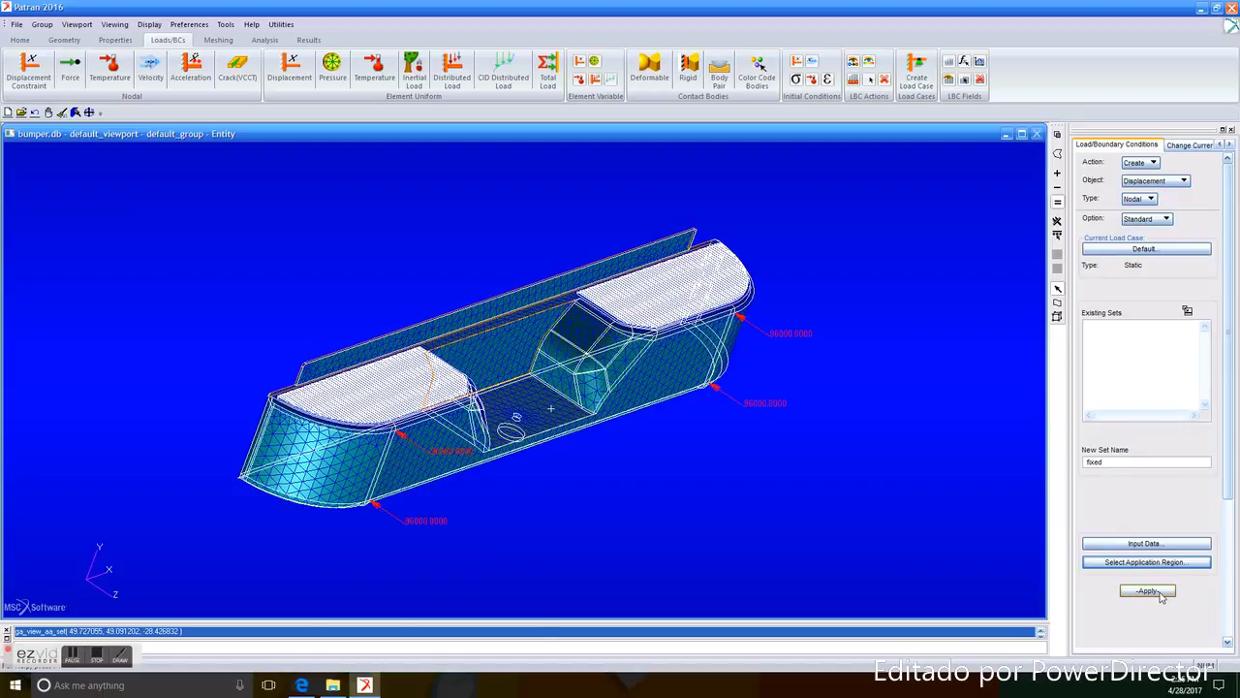
{"action": "left_click", "coordinate": [1149, 591]}
{"action": "mouse_move", "coordinate": [628, 502]}
{"action": "middle_mouse_down"}
{"action": "mouse_move", "coordinate": [681, 507]}
{"action": "mouse_move", "coordinate": [726, 548]}
{"action": "mouse_move", "coordinate": [734, 420]}
{"action": "mouse_move", "coordinate": [512, 391]}
{"action": "mouse_move", "coordinate": [578, 278]}
{"action": "mouse_move", "coordinate": [657, 374]}
{"action": "mouse_move", "coordinate": [870, 271]}
{"action": "mouse_move", "coordinate": [930, 277]}
{"action": "middle_mouse_up"}
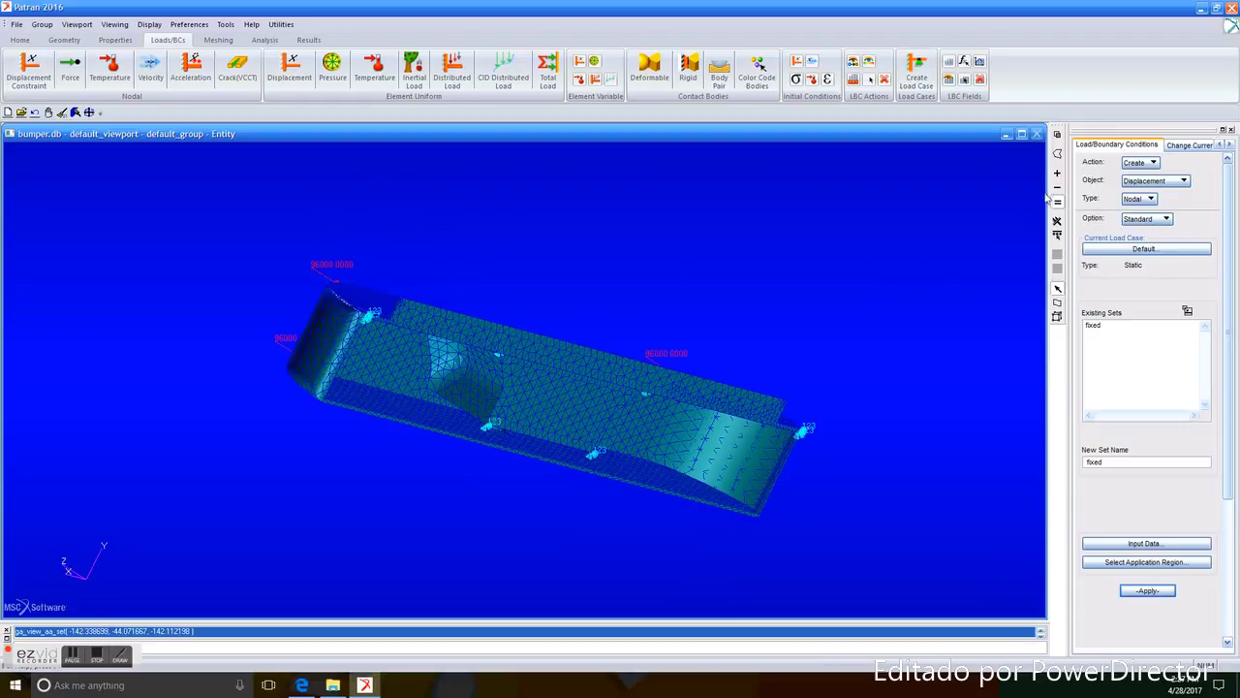
Step: Create isotropic material 'steel' with elastic modulus 30e6 and Poisson ratio 0.3
{"action": "left_click", "coordinate": [115, 41]}
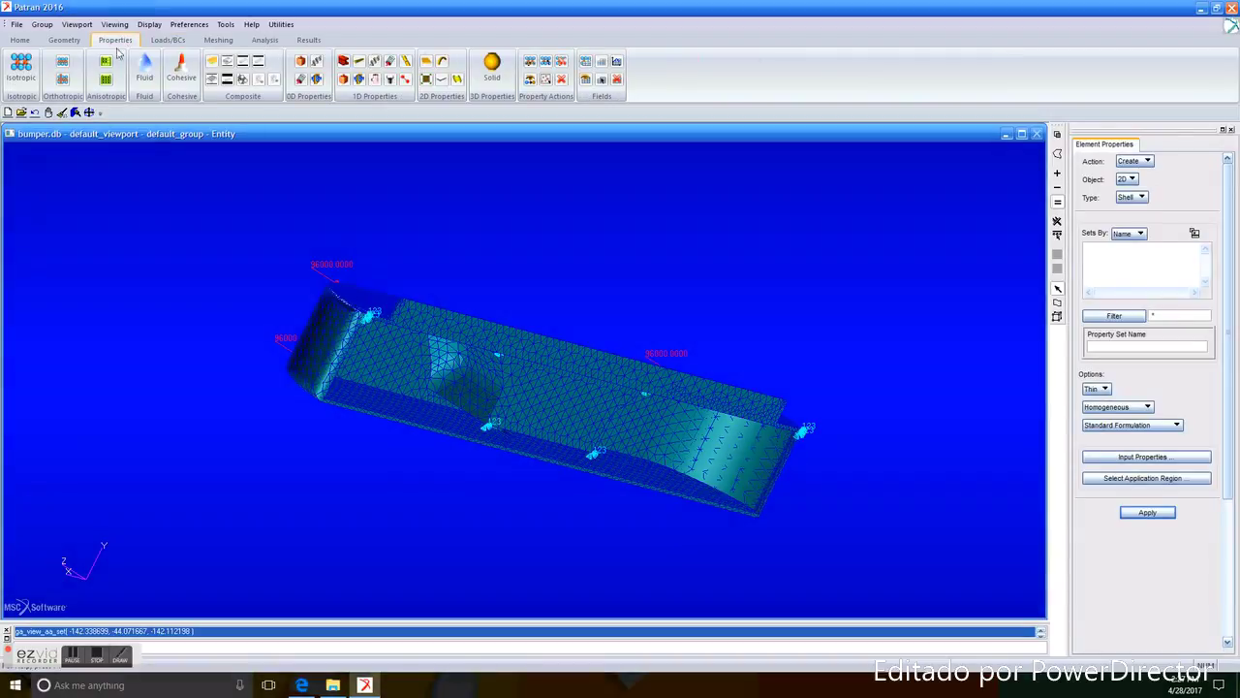
{"action": "left_click", "coordinate": [21, 70]}
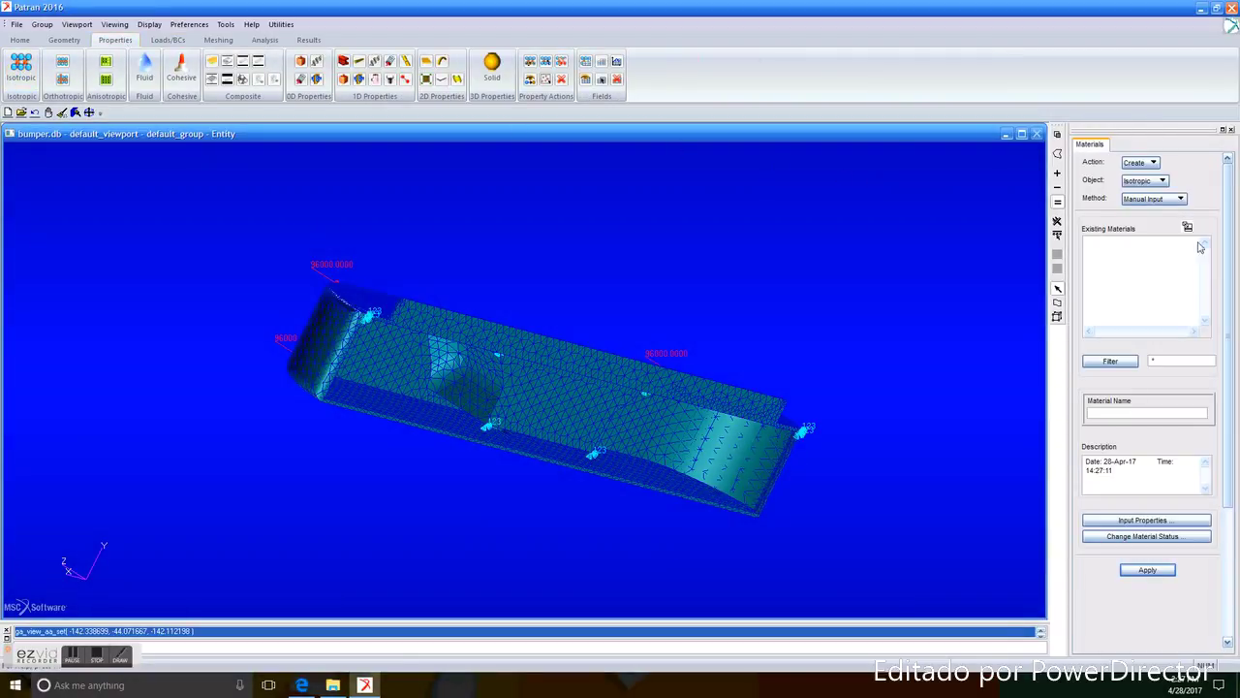
{"action": "left_click", "coordinate": [1143, 413]}
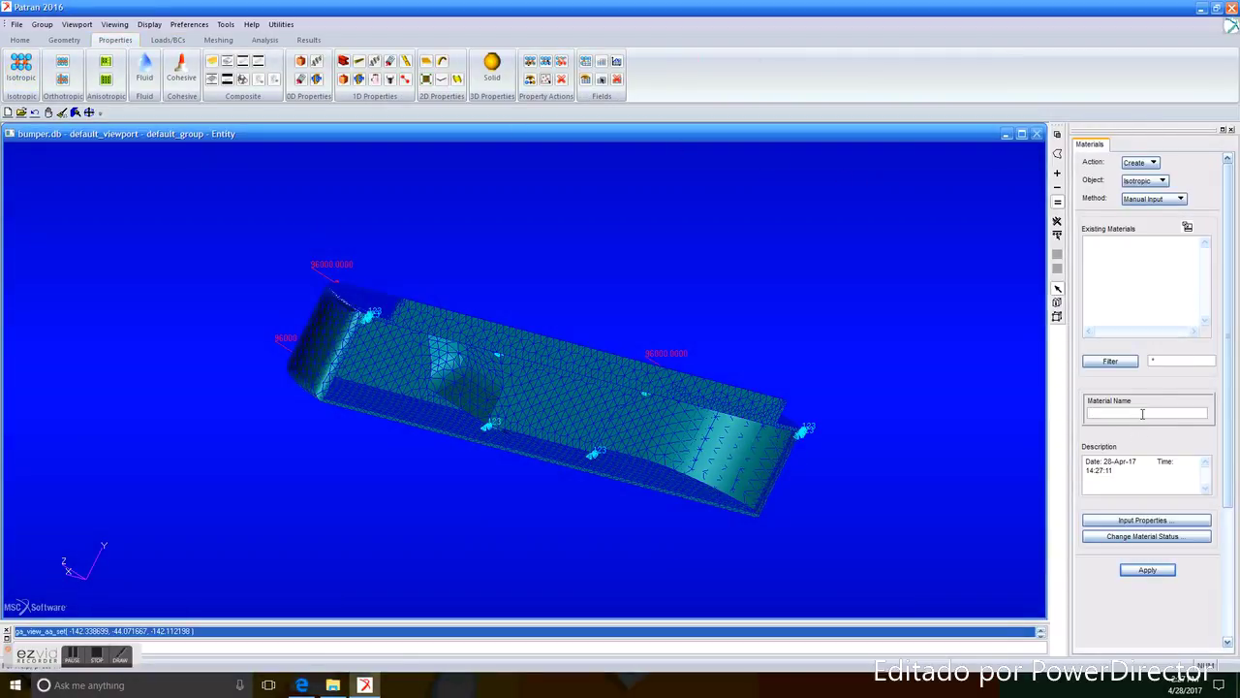
{"action": "type", "text": "steel"}
{"action": "left_click", "coordinate": [1143, 521]}
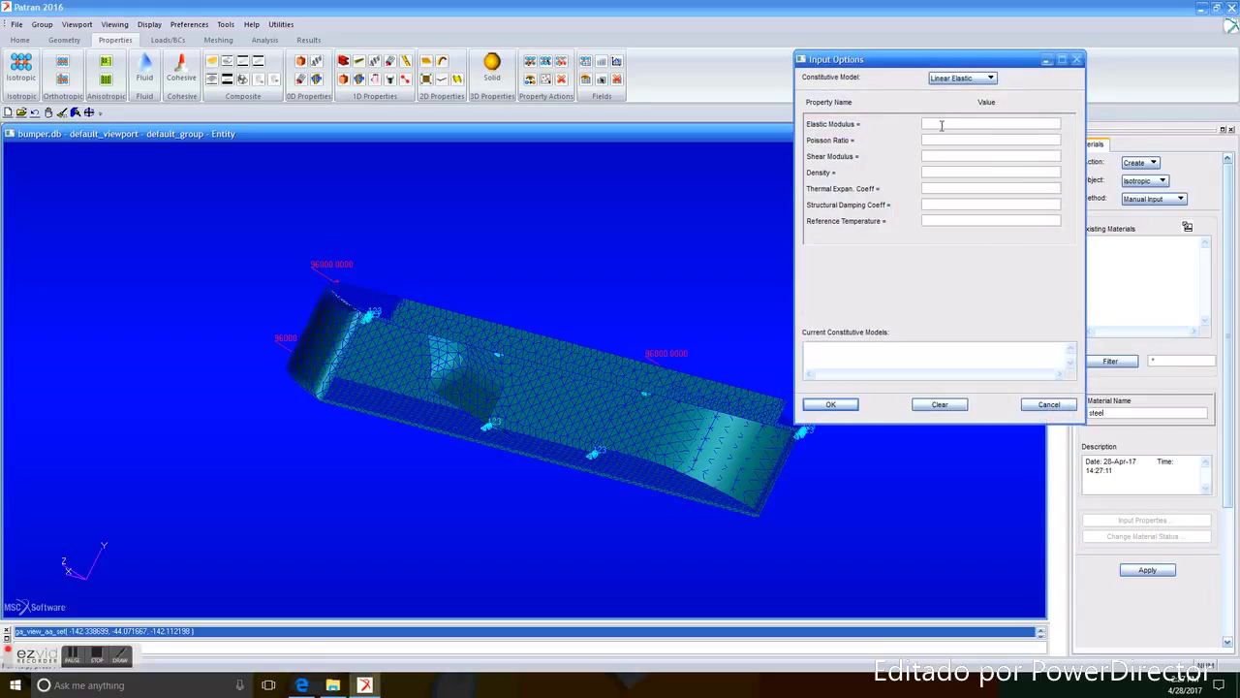
{"action": "left_click", "coordinate": [941, 125]}
{"action": "type", "text": "30"}
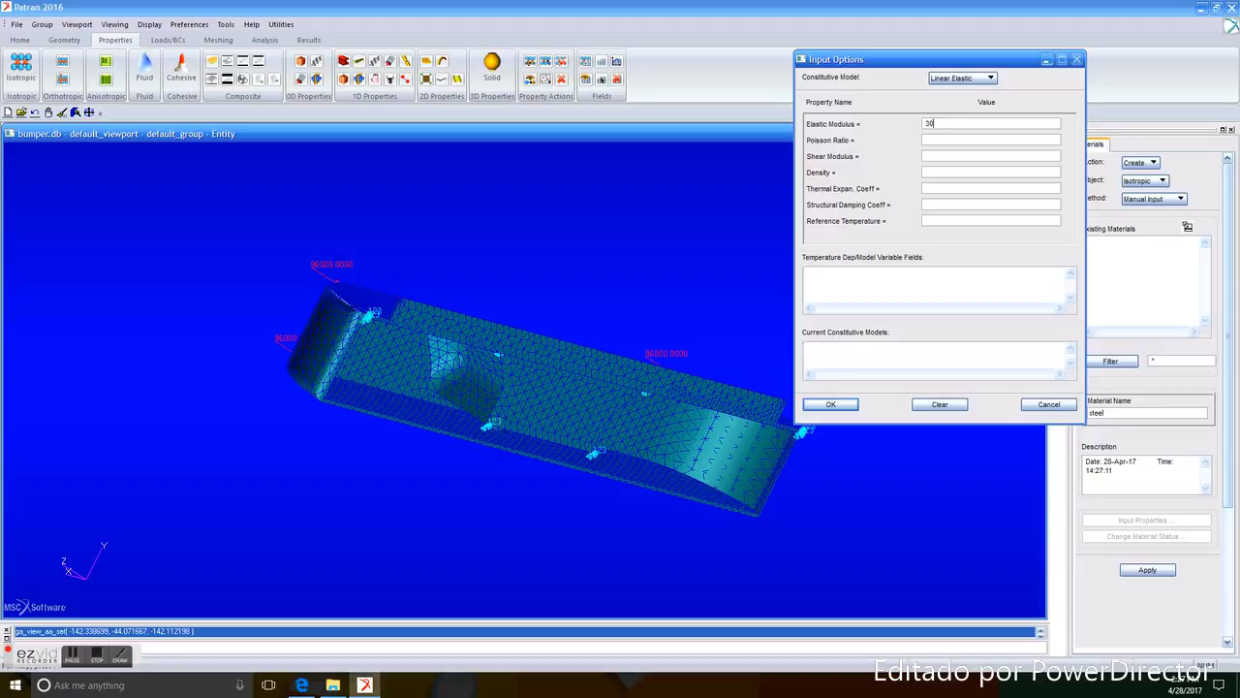
{"action": "type", "text": "e6"}
{"action": "left_click", "coordinate": [835, 405]}
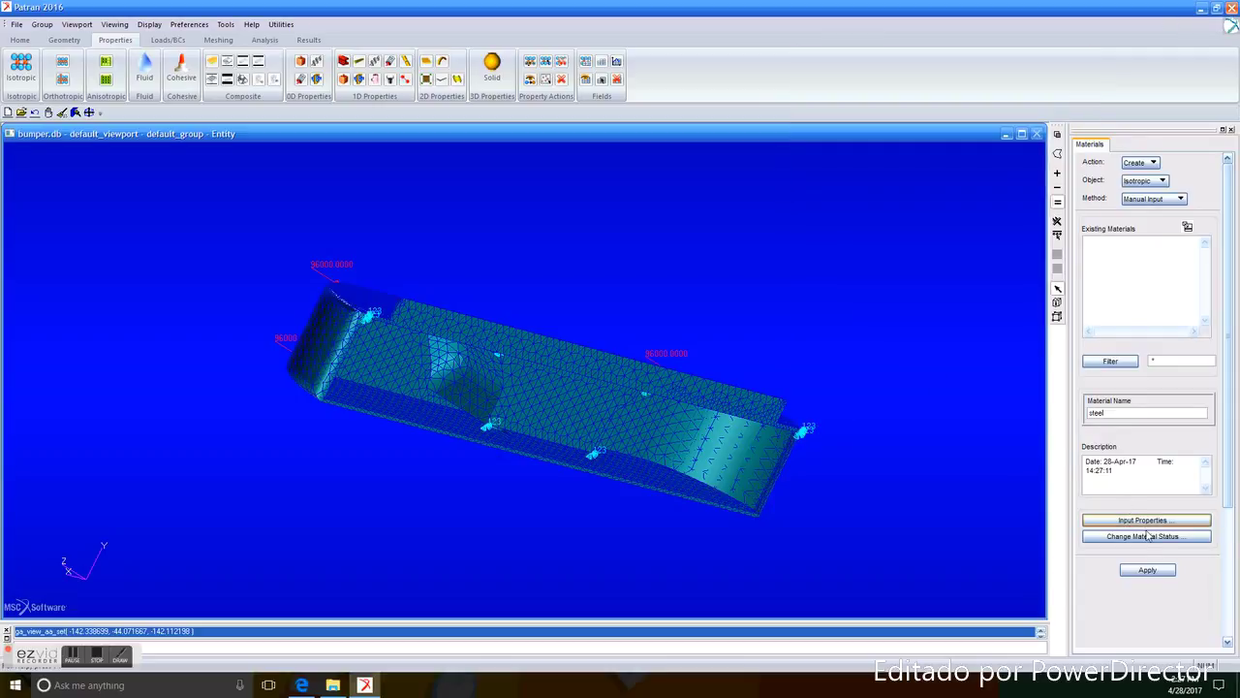
{"action": "left_click", "coordinate": [1158, 572]}
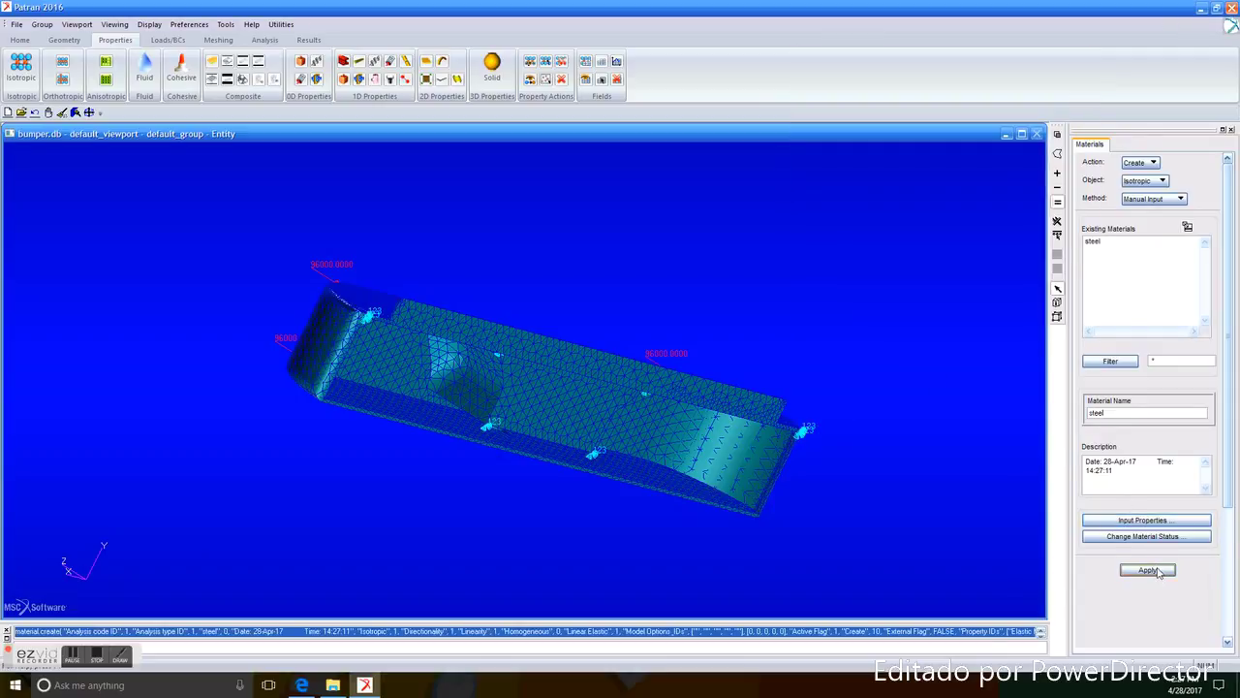
Step: Define a solid element property named 'bumper' using the steel material
{"action": "left_click", "coordinate": [500, 68]}
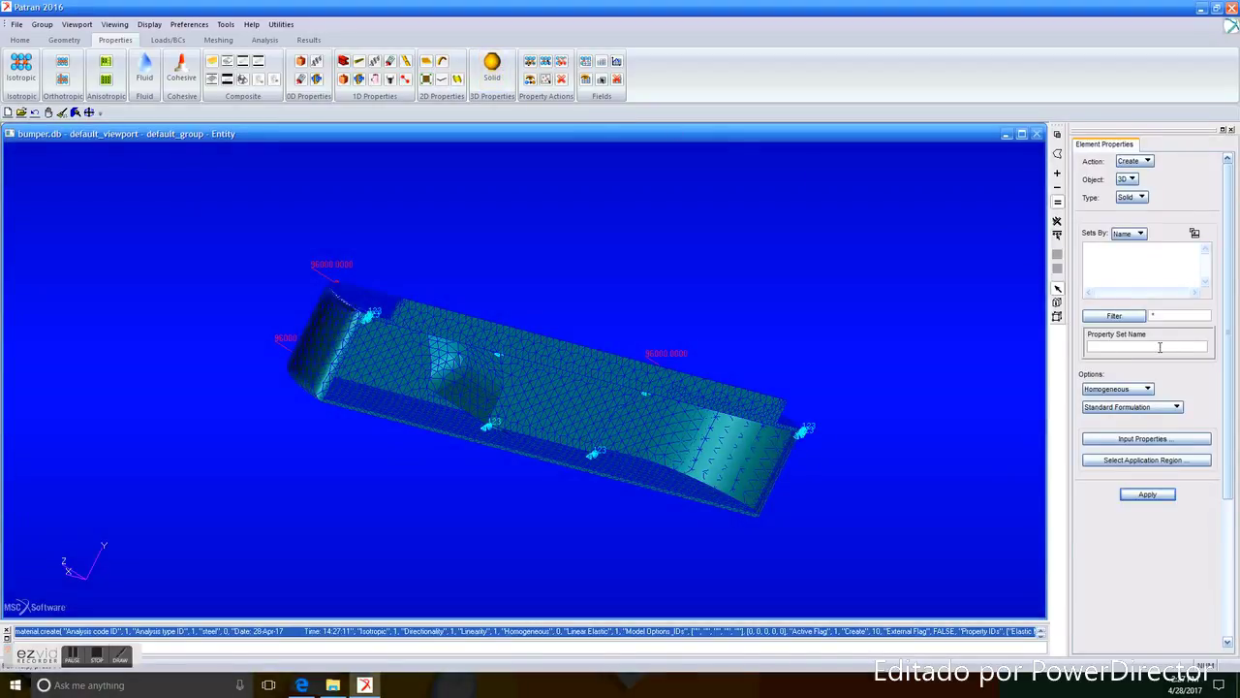
{"action": "left_click", "coordinate": [1159, 347]}
{"action": "type", "text": "bumper"}
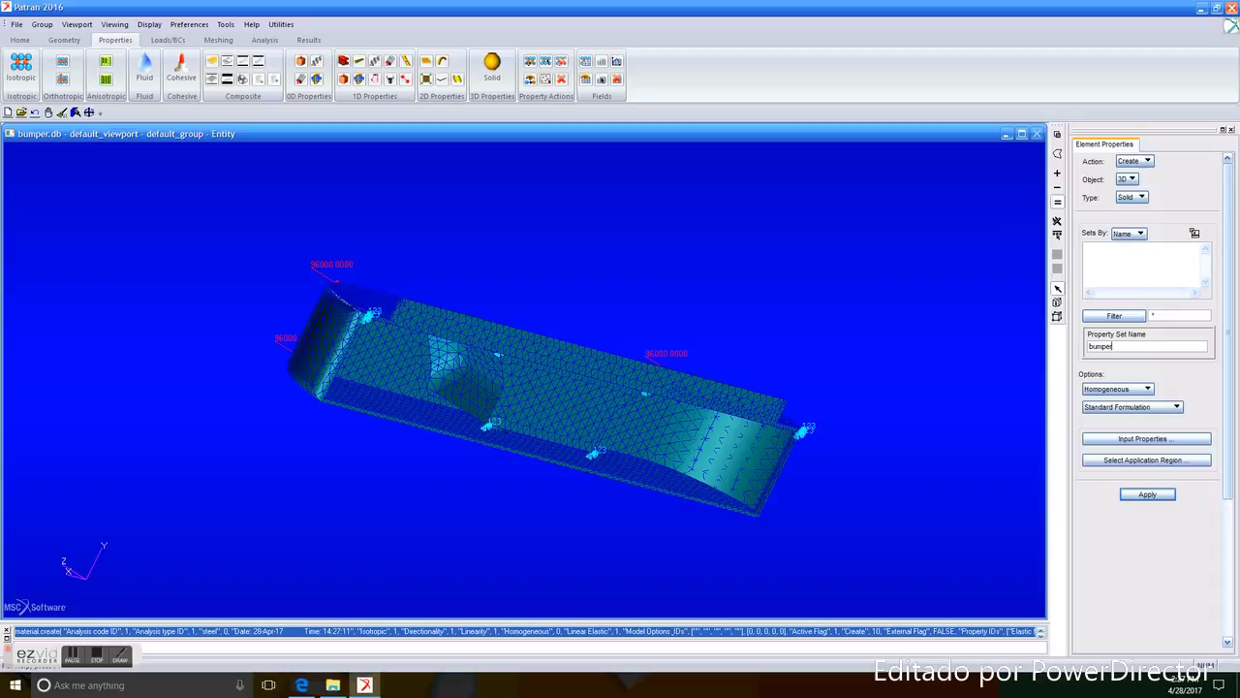
{"action": "left_click", "coordinate": [1153, 441]}
{"action": "left_click", "coordinate": [1050, 117]}
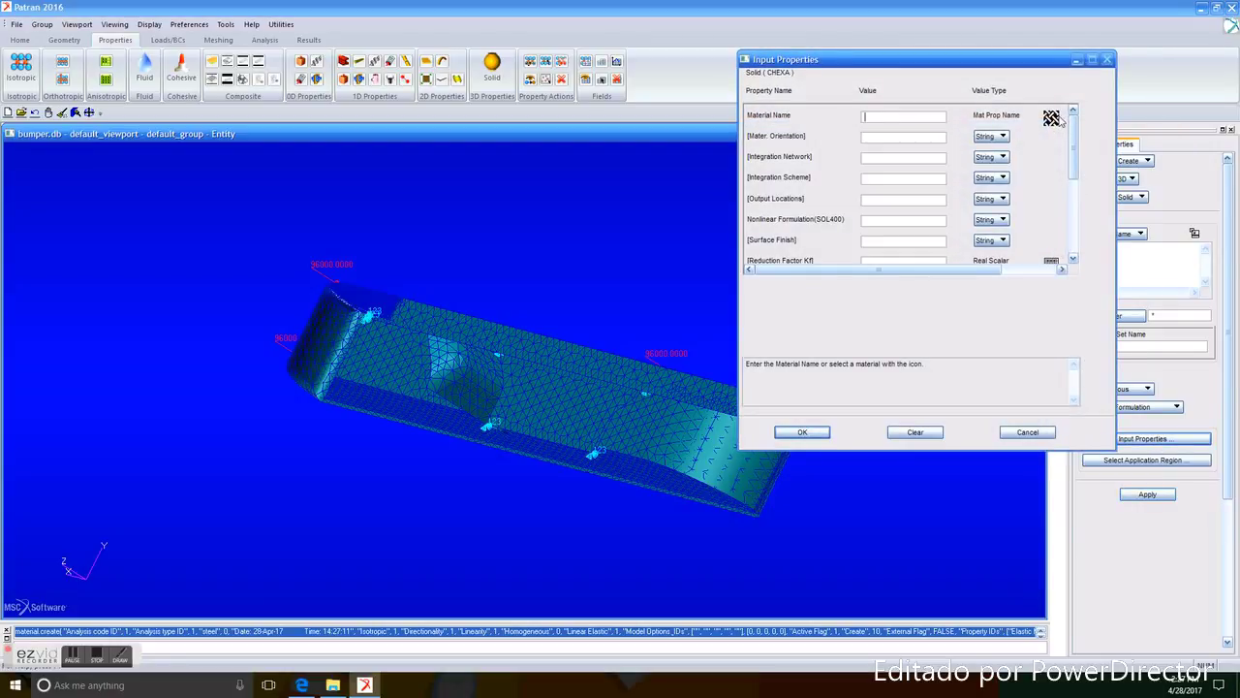
{"action": "left_click", "coordinate": [1114, 126]}
{"action": "left_click", "coordinate": [804, 433]}
Step: Apply the bumper property to Solid 1 and create the property set
{"action": "left_click", "coordinate": [1147, 462]}
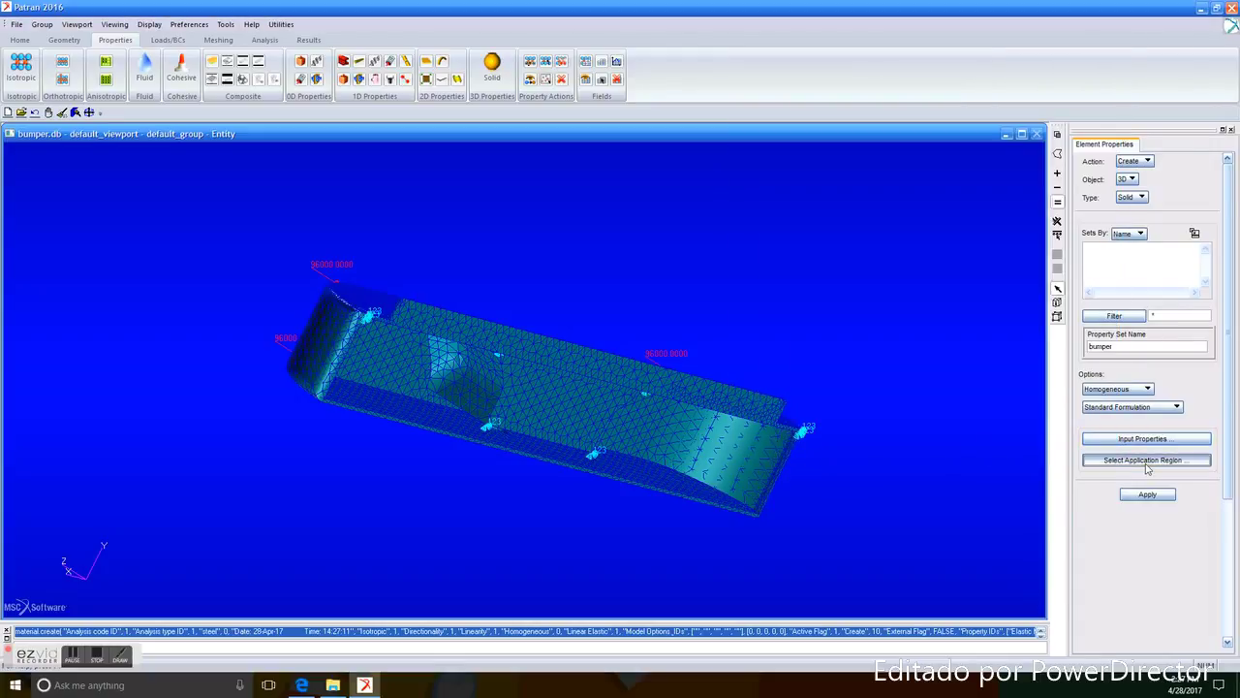
{"action": "left_click_drag", "start_coordinate": [295, 202], "coordinate": [859, 588]}
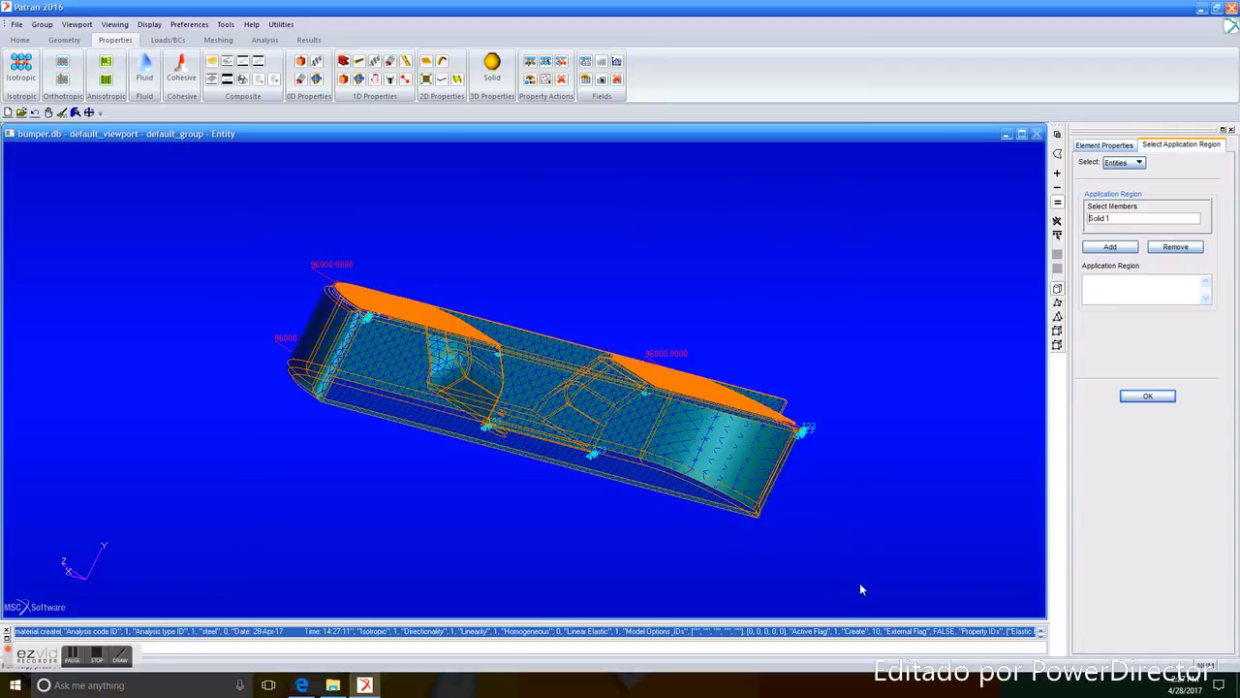
{"action": "left_click", "coordinate": [1119, 247]}
{"action": "left_click", "coordinate": [1148, 396]}
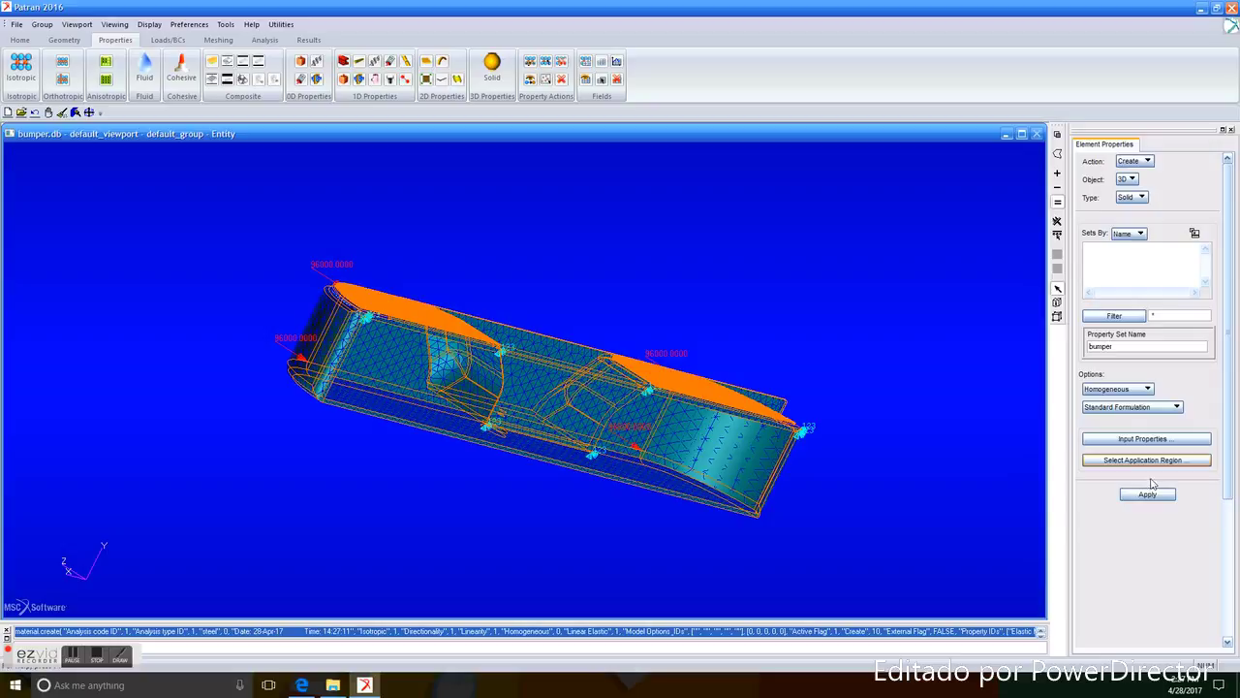
{"action": "left_click", "coordinate": [1147, 494]}
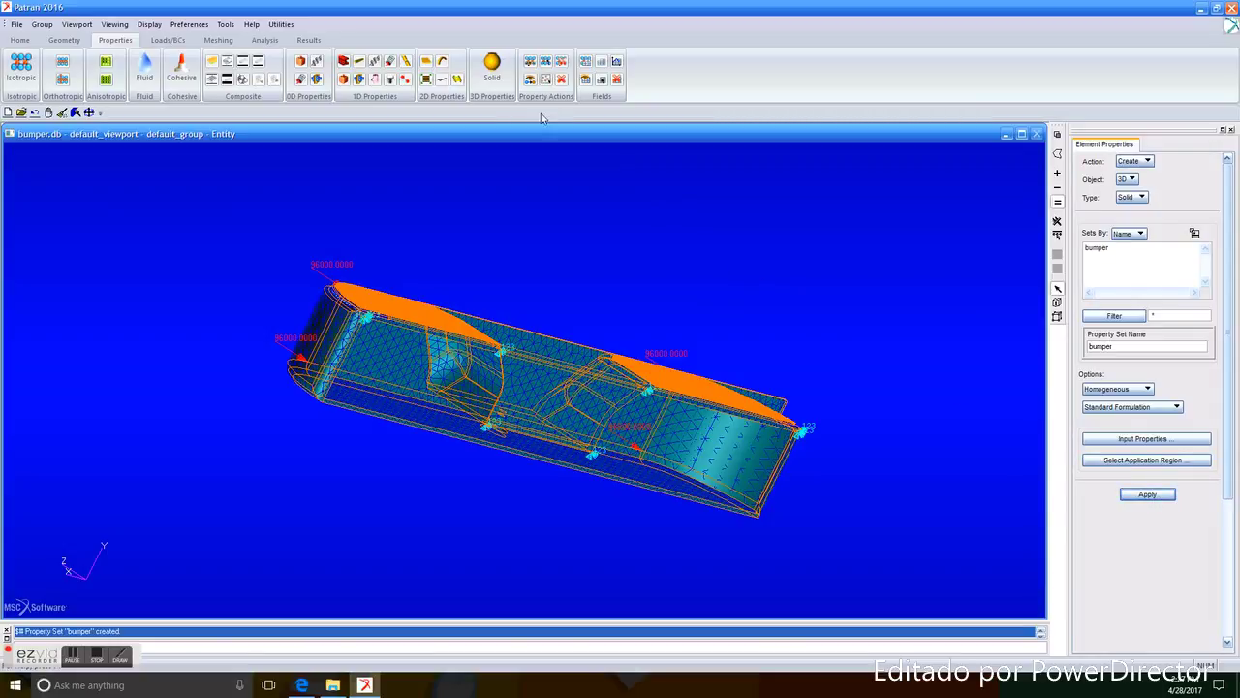
Step: Submit a full-run Nastran analysis of the entire model as job 'bumper' and dismiss the launch error
{"action": "left_click", "coordinate": [259, 42]}
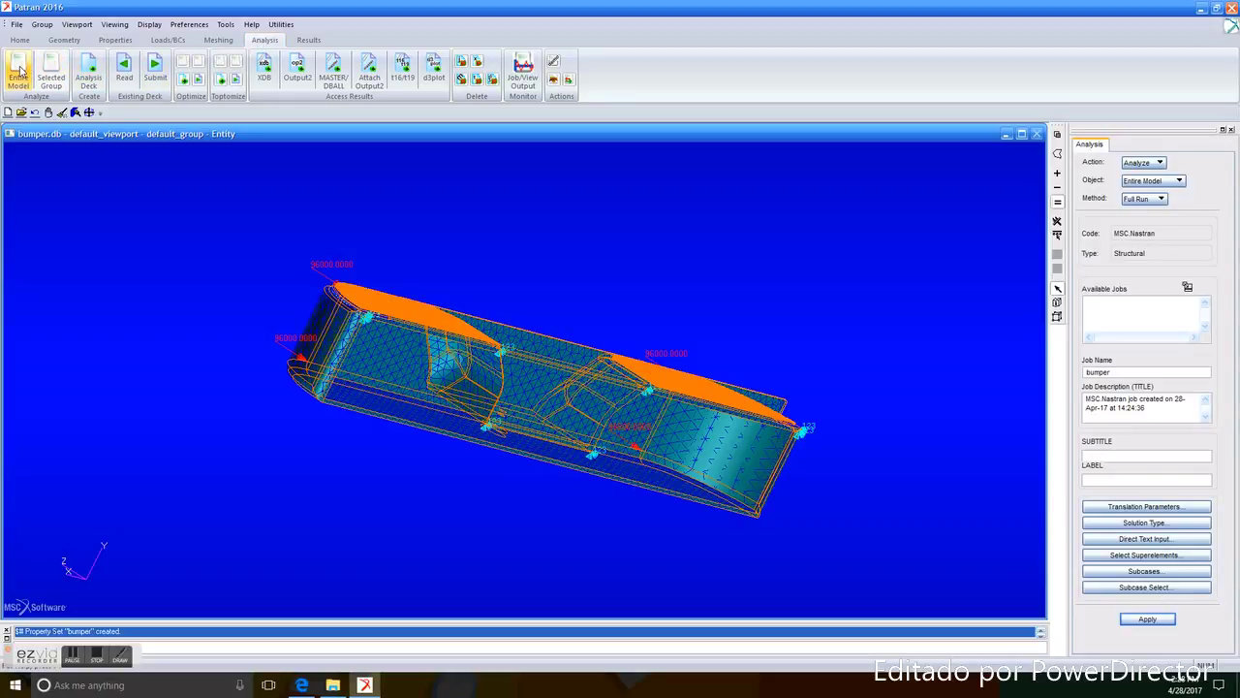
{"action": "left_click", "coordinate": [1149, 624]}
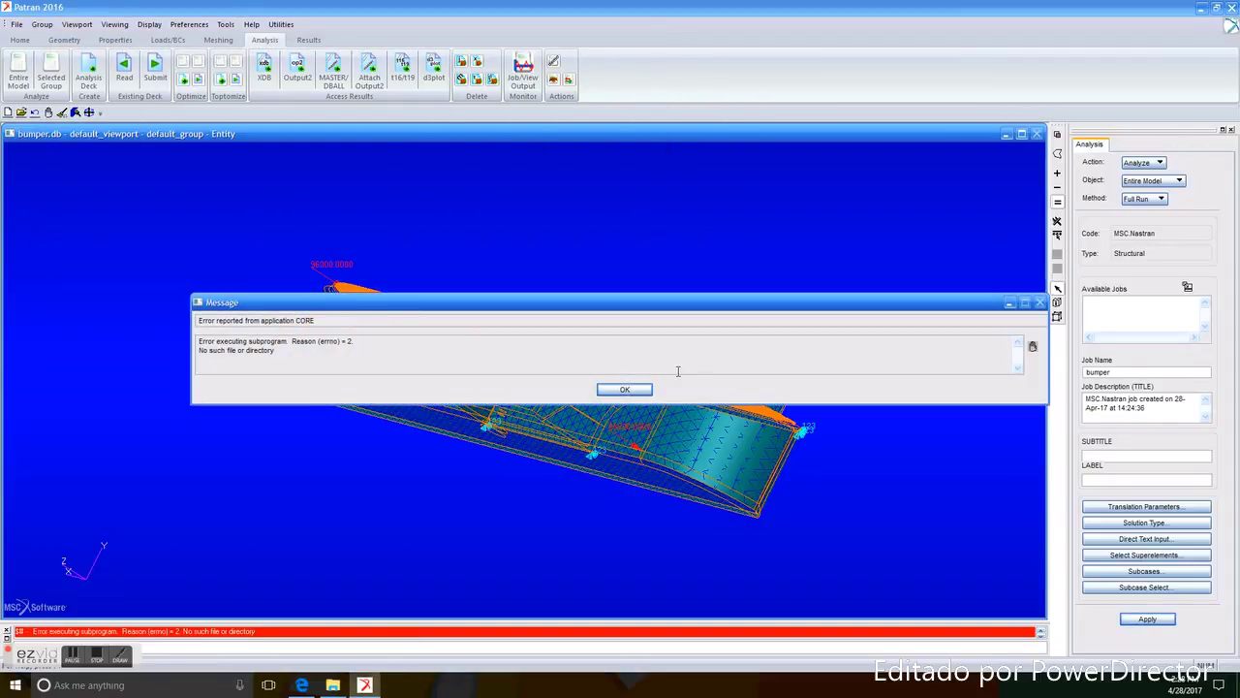
{"action": "left_click", "coordinate": [625, 390]}
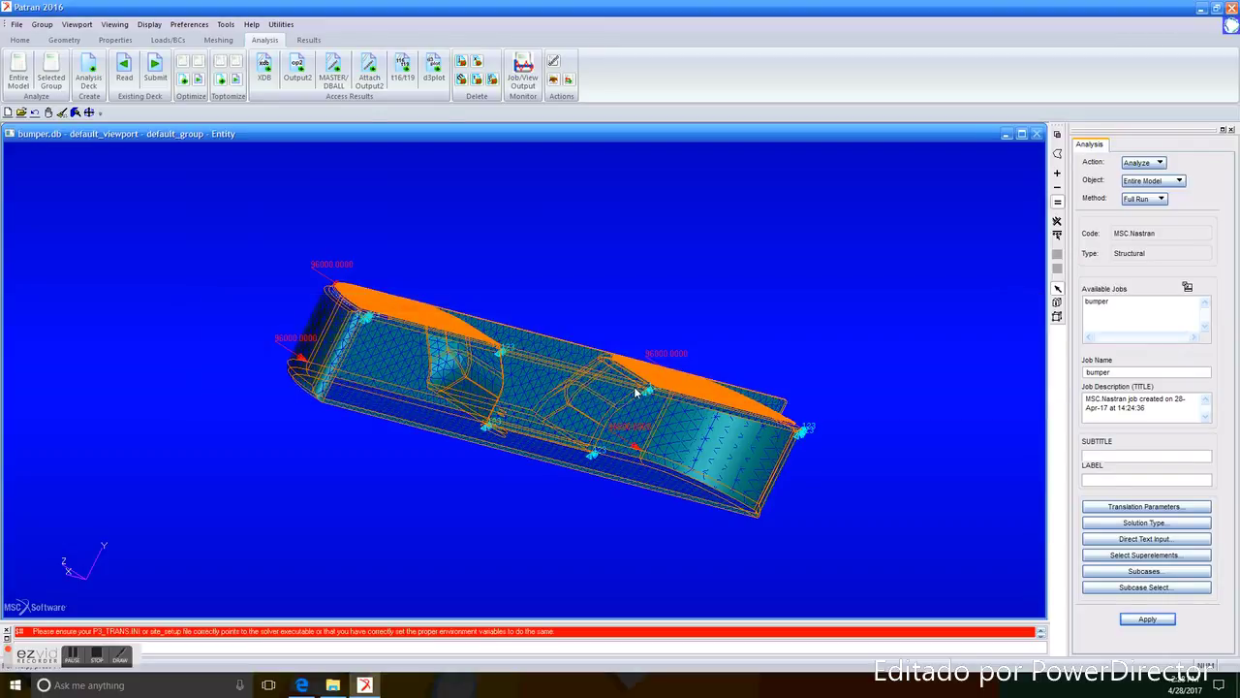
Step: Run bumper.bdf directly in MSC Nastran from the desktop, outside Patran
{"action": "left_click", "coordinate": [1201, 8]}
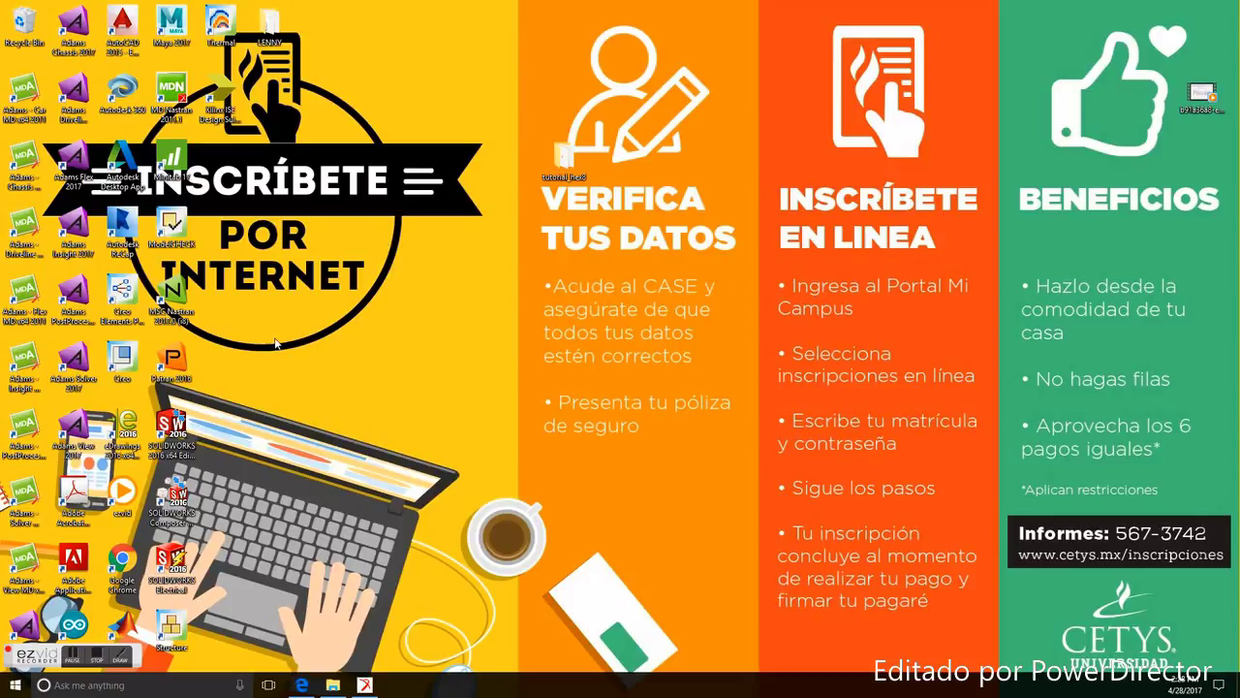
{"action": "double_click", "coordinate": [182, 286]}
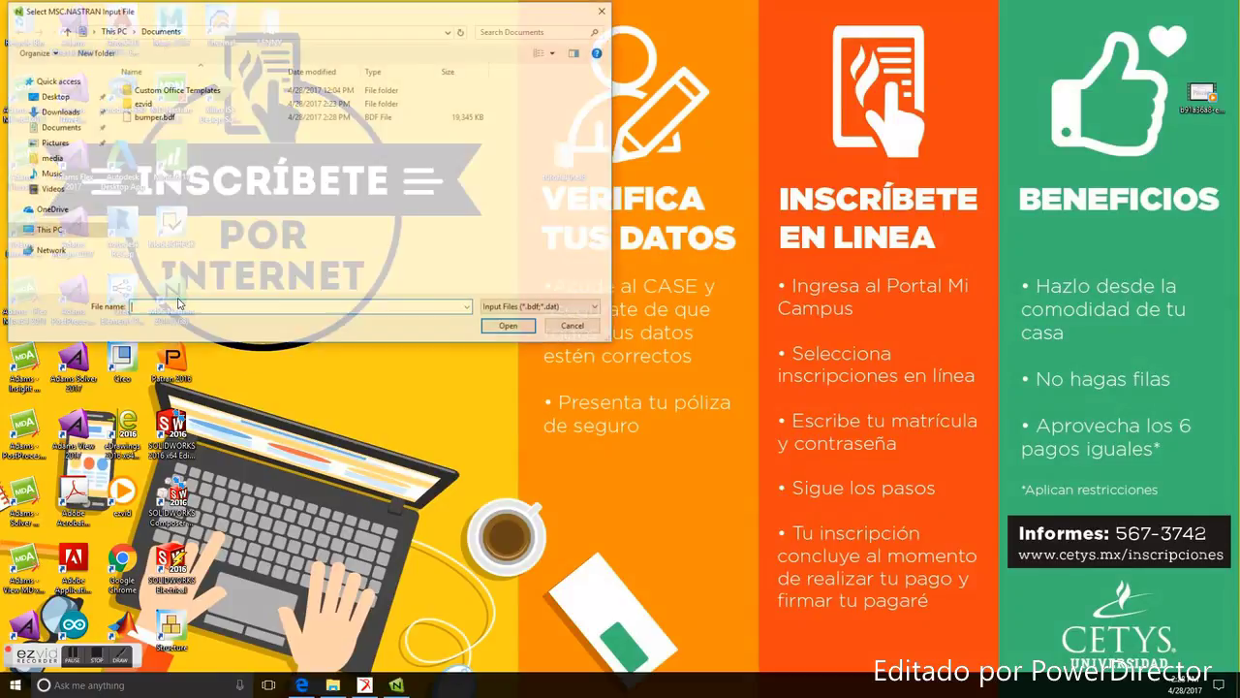
{"action": "double_click", "coordinate": [184, 120]}
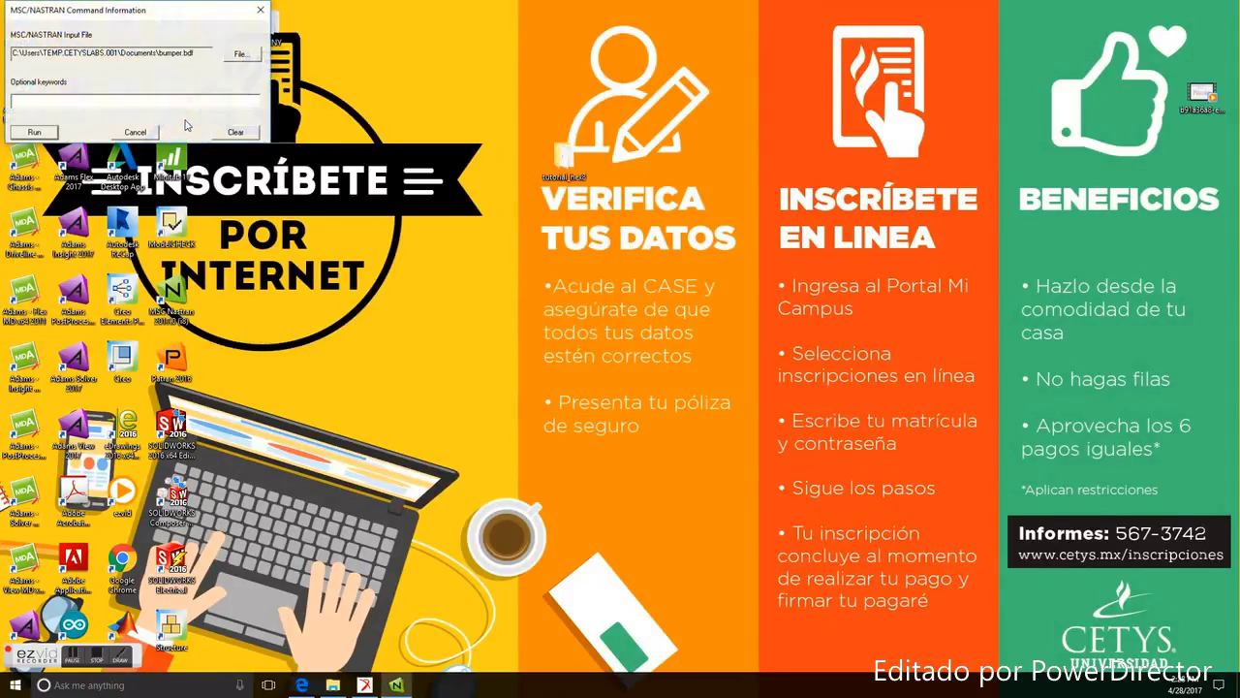
{"action": "left_click", "coordinate": [34, 132]}
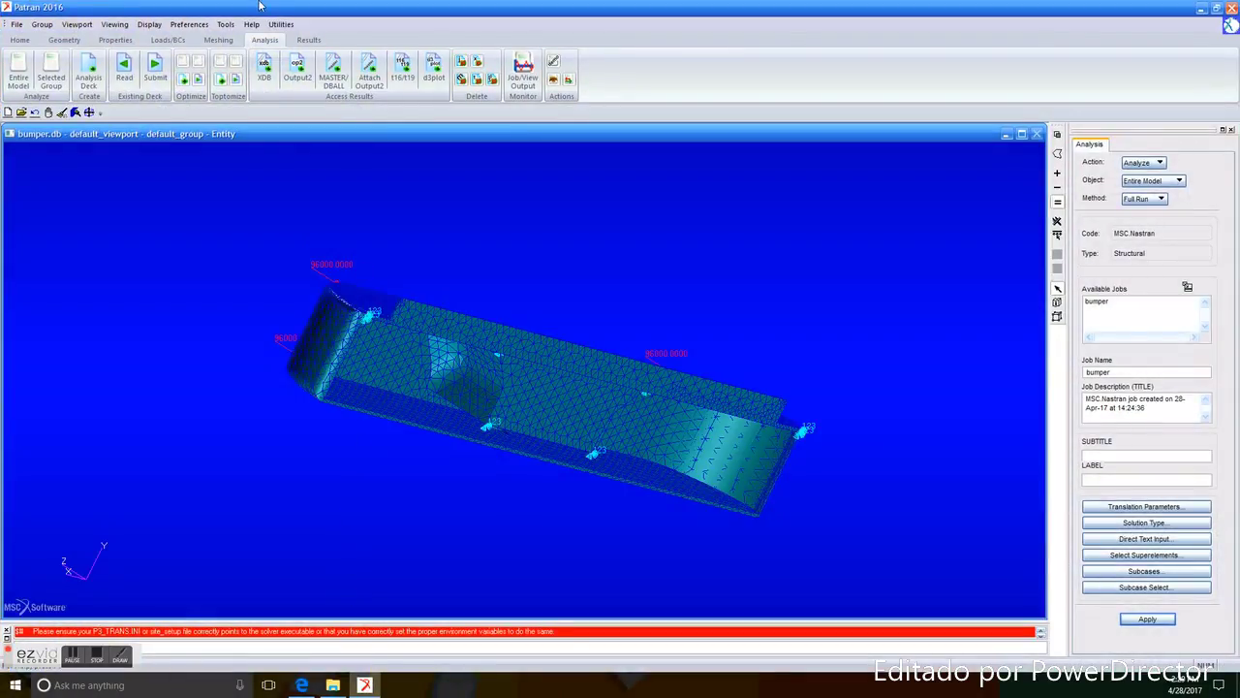
Step: Attach the bumper.xdb results file to the model
{"action": "left_click", "coordinate": [265, 69]}
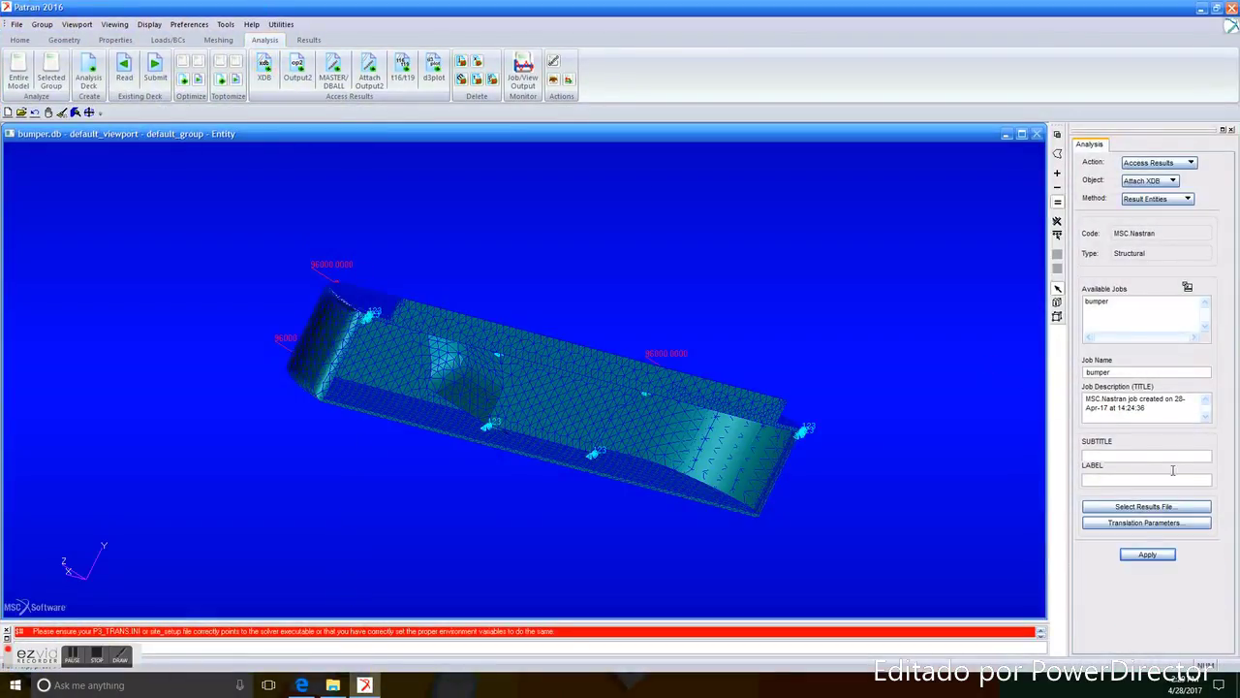
{"action": "left_click", "coordinate": [1186, 510]}
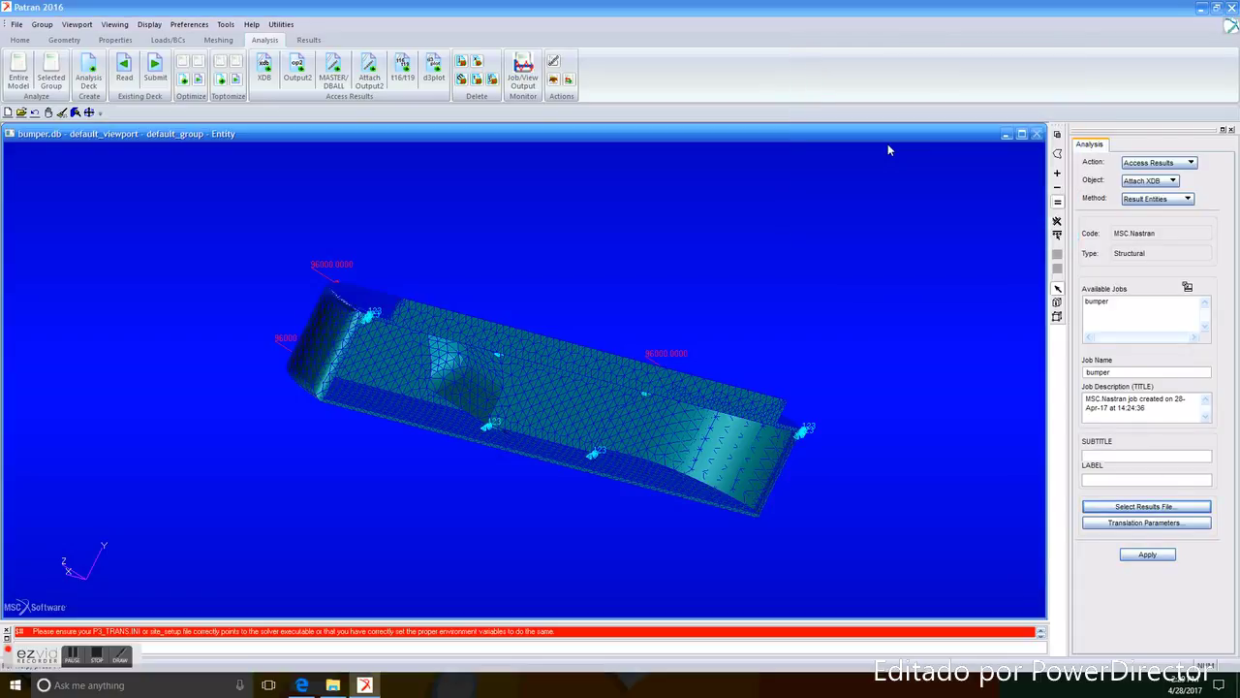
{"action": "double_click", "coordinate": [824, 140]}
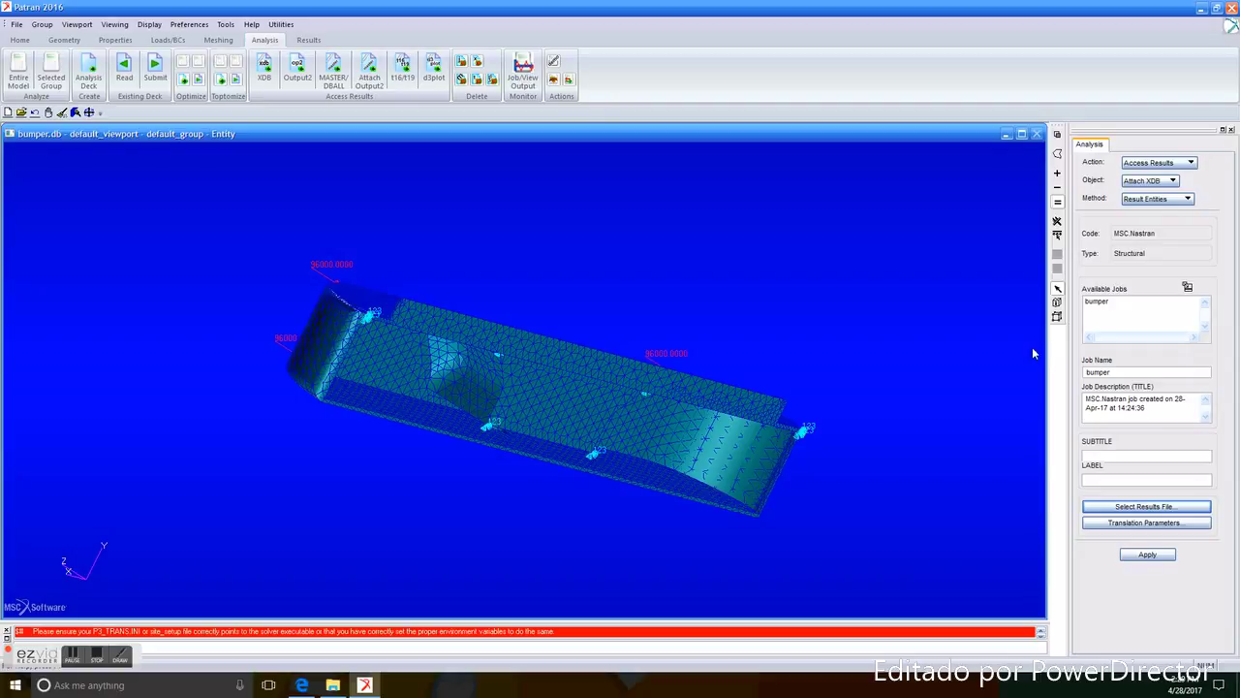
{"action": "left_click", "coordinate": [1148, 555]}
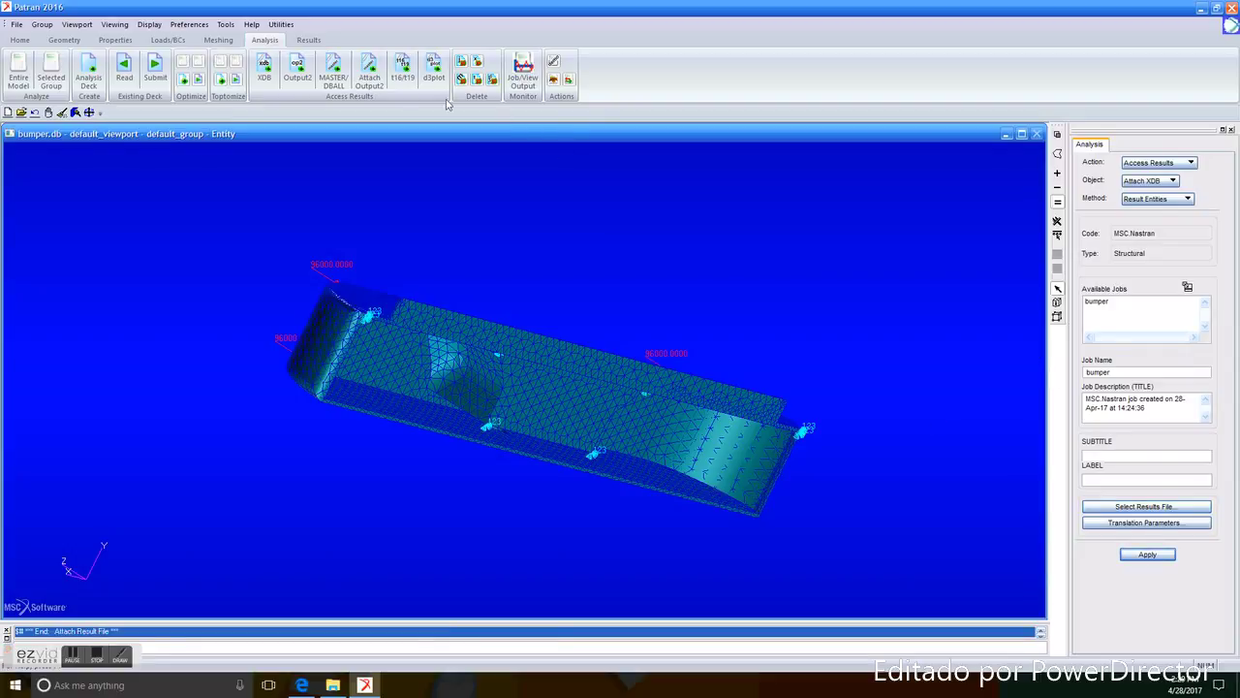
Step: Set the quick plot to a Stress Tensor fringe with Displacements, Translational deformation
{"action": "left_click", "coordinate": [310, 40]}
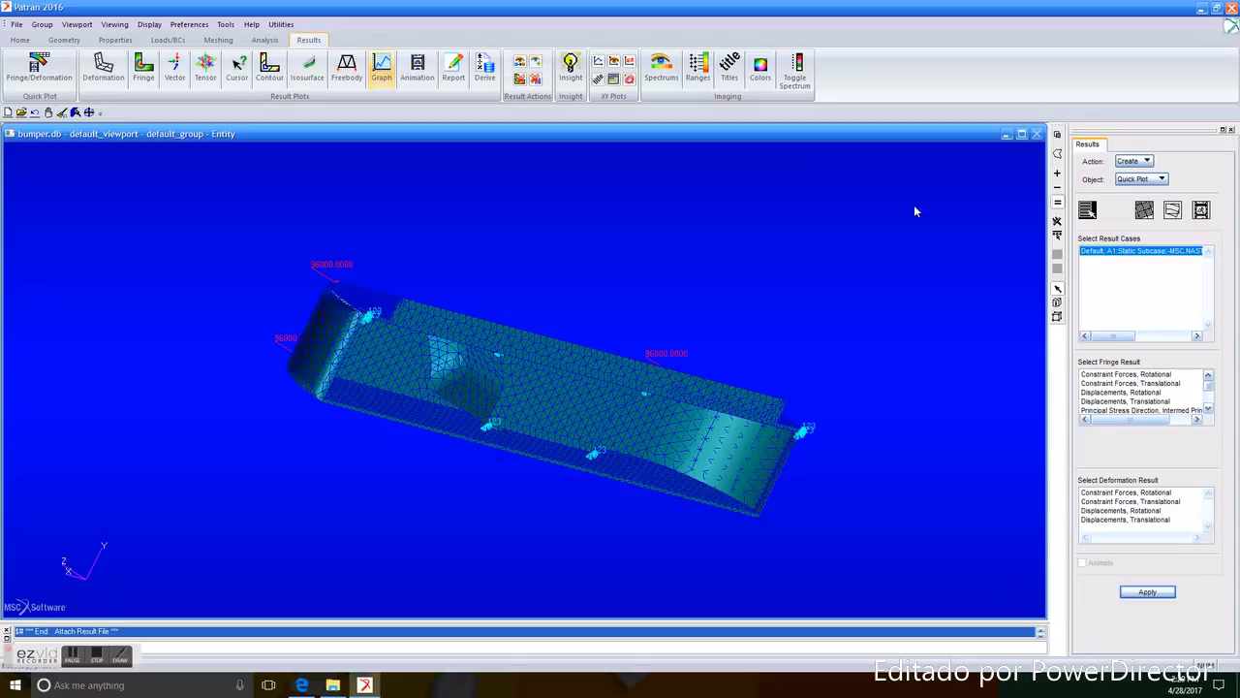
{"action": "scroll", "coordinate": [1182, 386], "scroll_direction": "down", "scroll_amount": 2}
{"action": "scroll", "coordinate": [1182, 386], "scroll_direction": "down", "scroll_amount": 5}
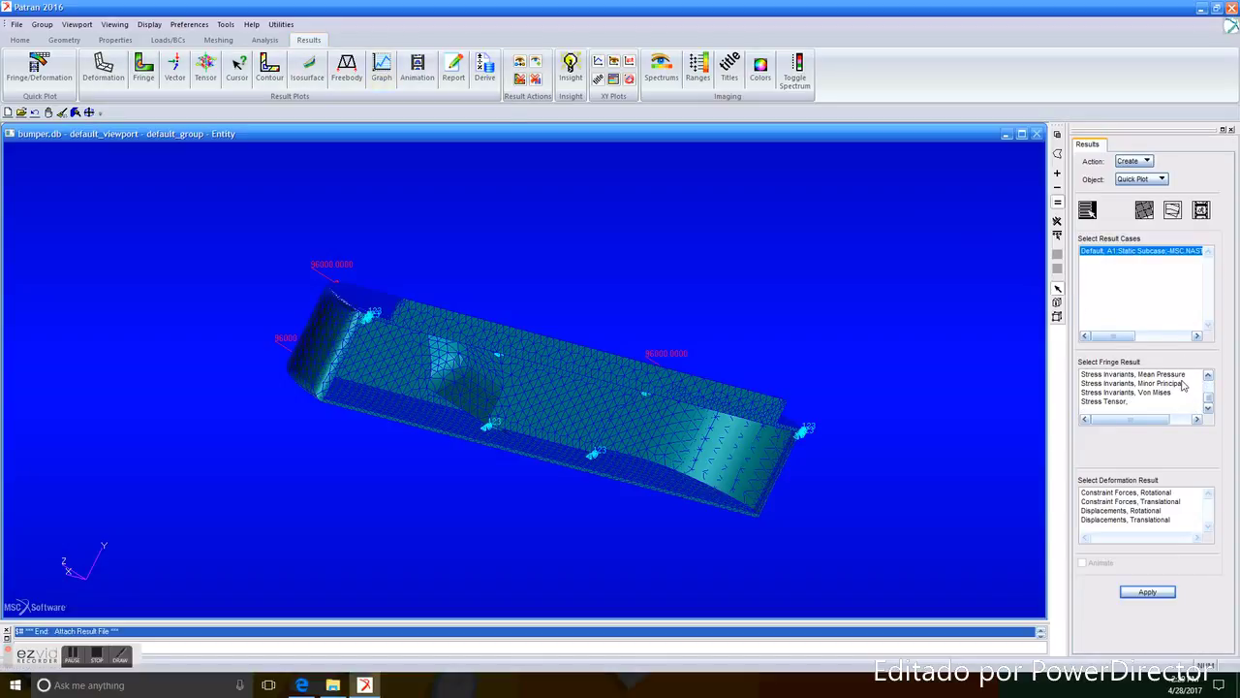
{"action": "left_click", "coordinate": [1105, 401]}
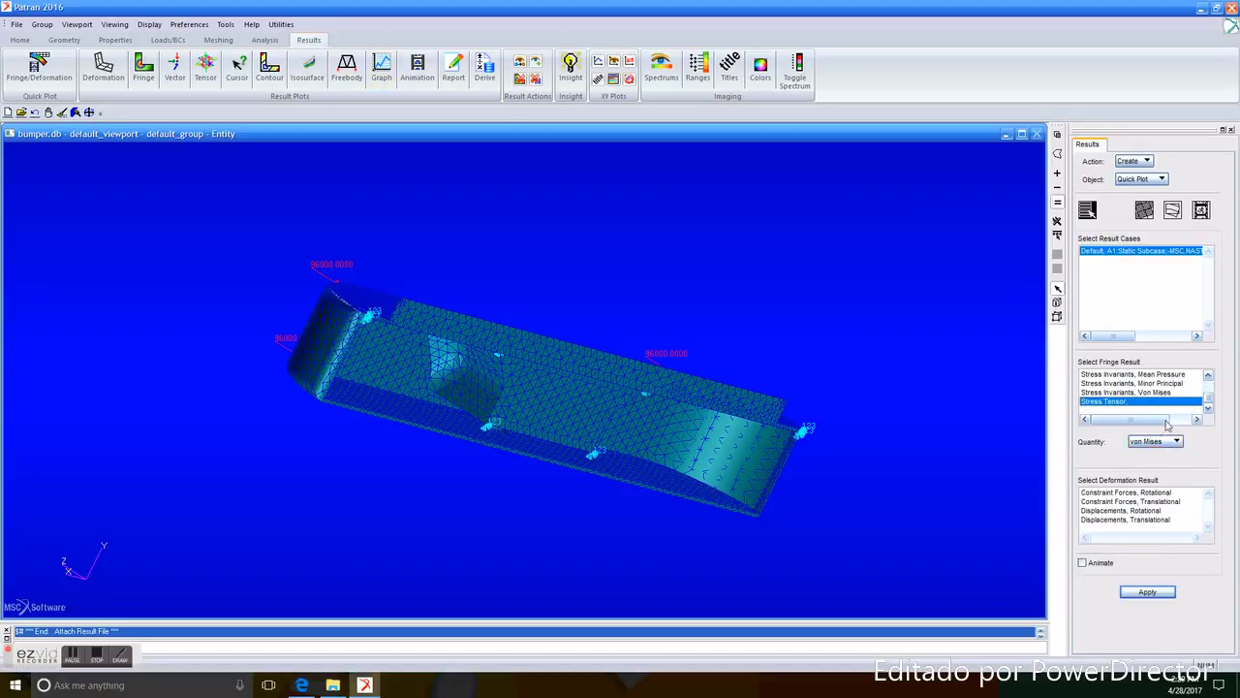
{"action": "left_click", "coordinate": [1149, 520]}
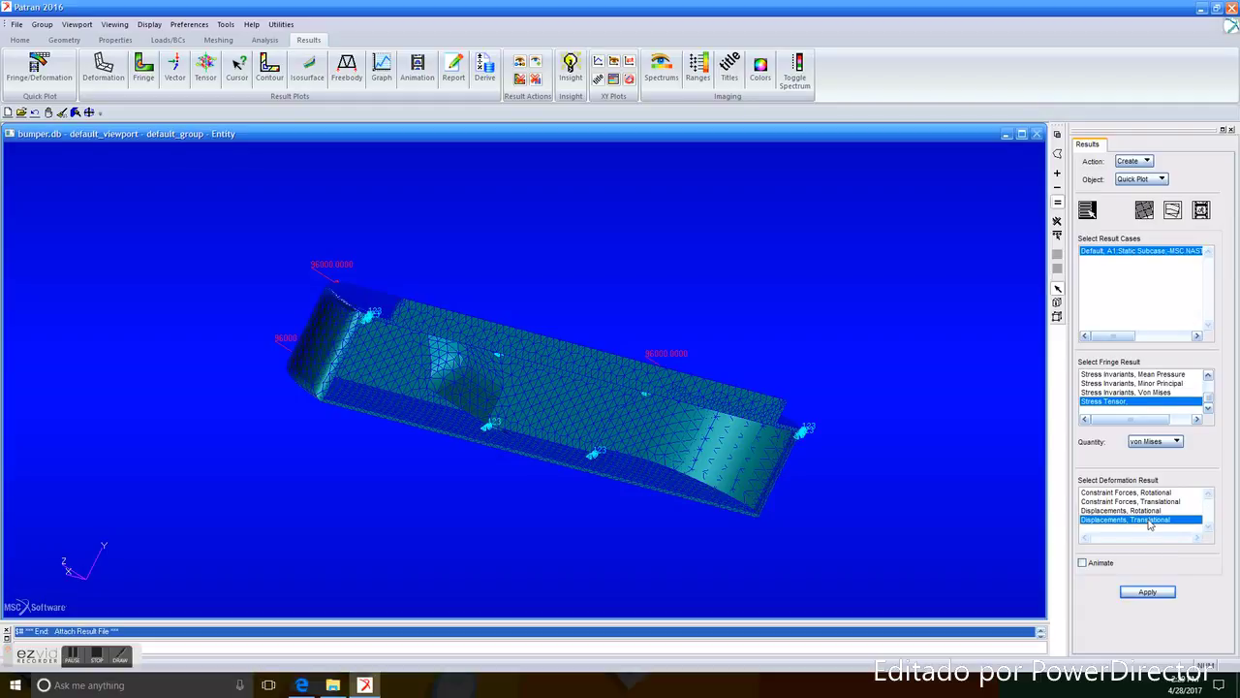
Step: Plot the animated von Mises fringe on the deformed bumper, then rotate and zoom to inspect it
{"action": "left_click", "coordinate": [1083, 563]}
{"action": "left_click", "coordinate": [1147, 591]}
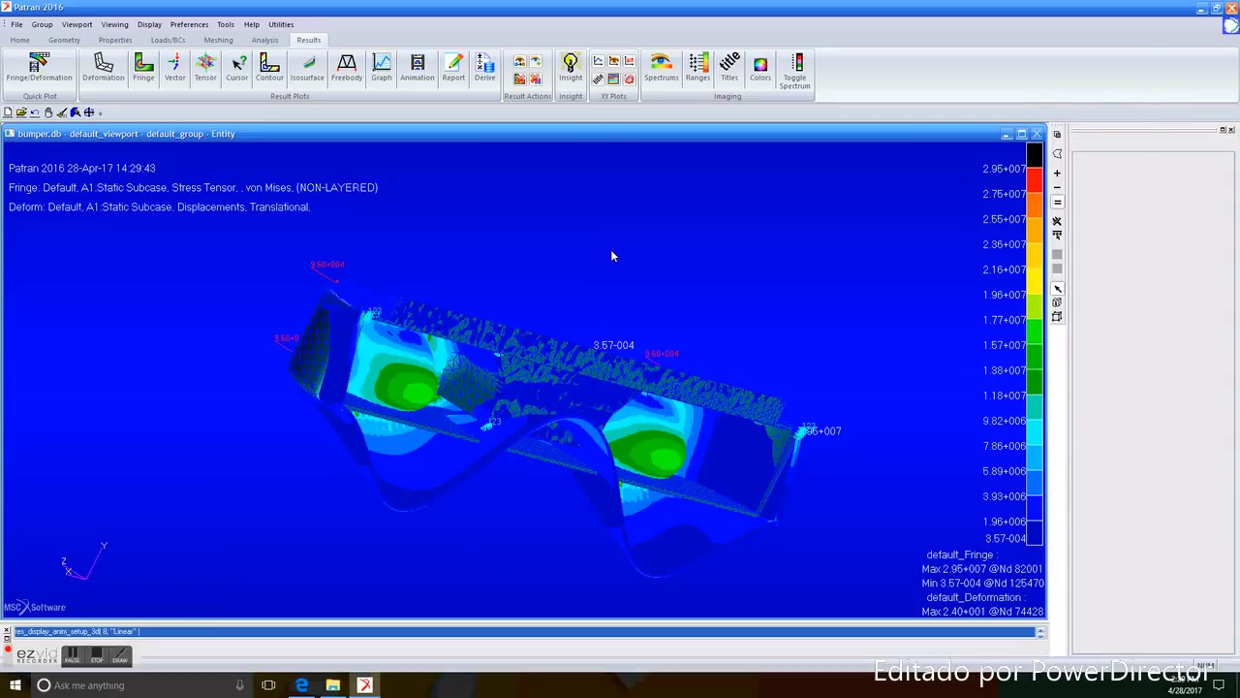
{"action": "middle_click_drag", "start_coordinate": [609, 250], "coordinate": [604, 253]}
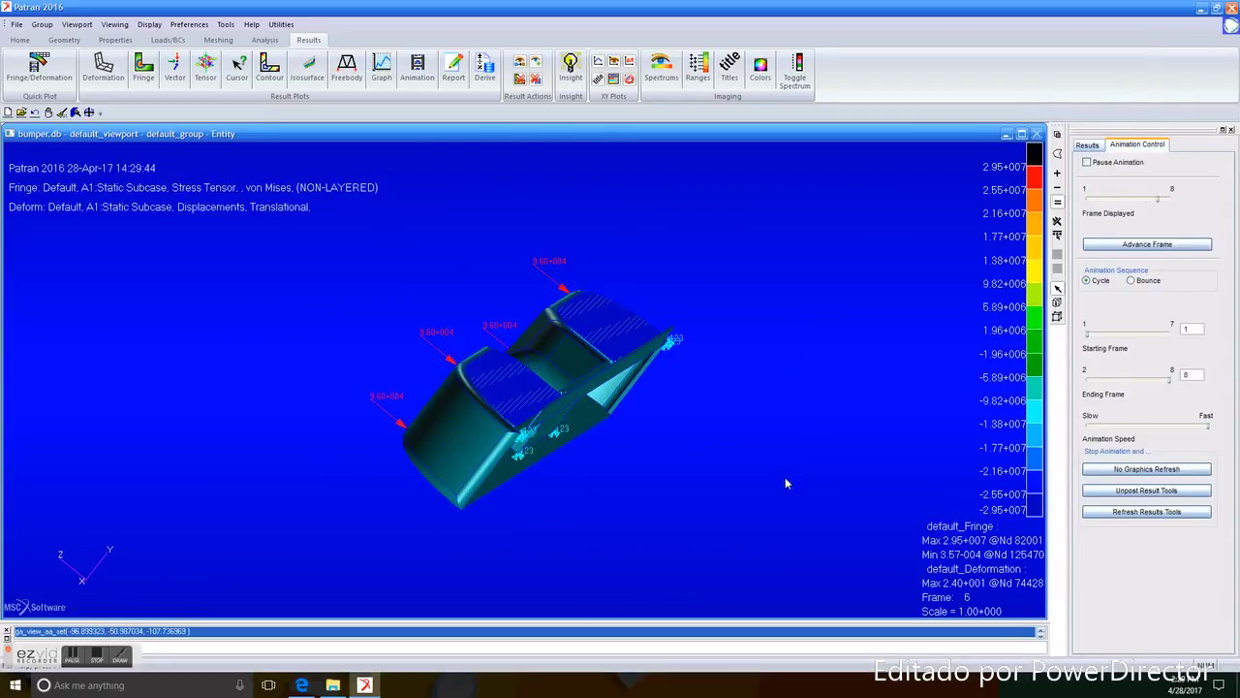
{"action": "middle_click_drag", "start_coordinate": [780, 490], "coordinate": [785, 464]}
{"action": "scroll", "coordinate": [691, 355], "scroll_direction": "up", "scroll_amount": 5}
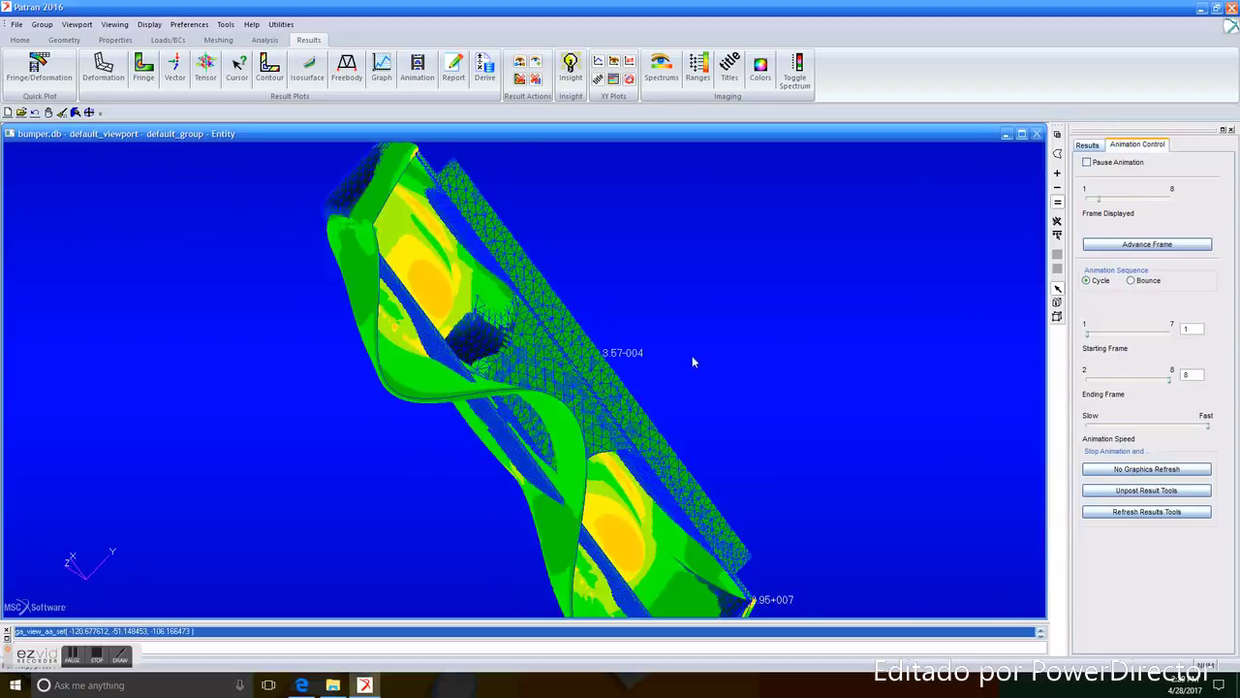
{"action": "middle_click_drag", "start_coordinate": [692, 355], "coordinate": [657, 348]}
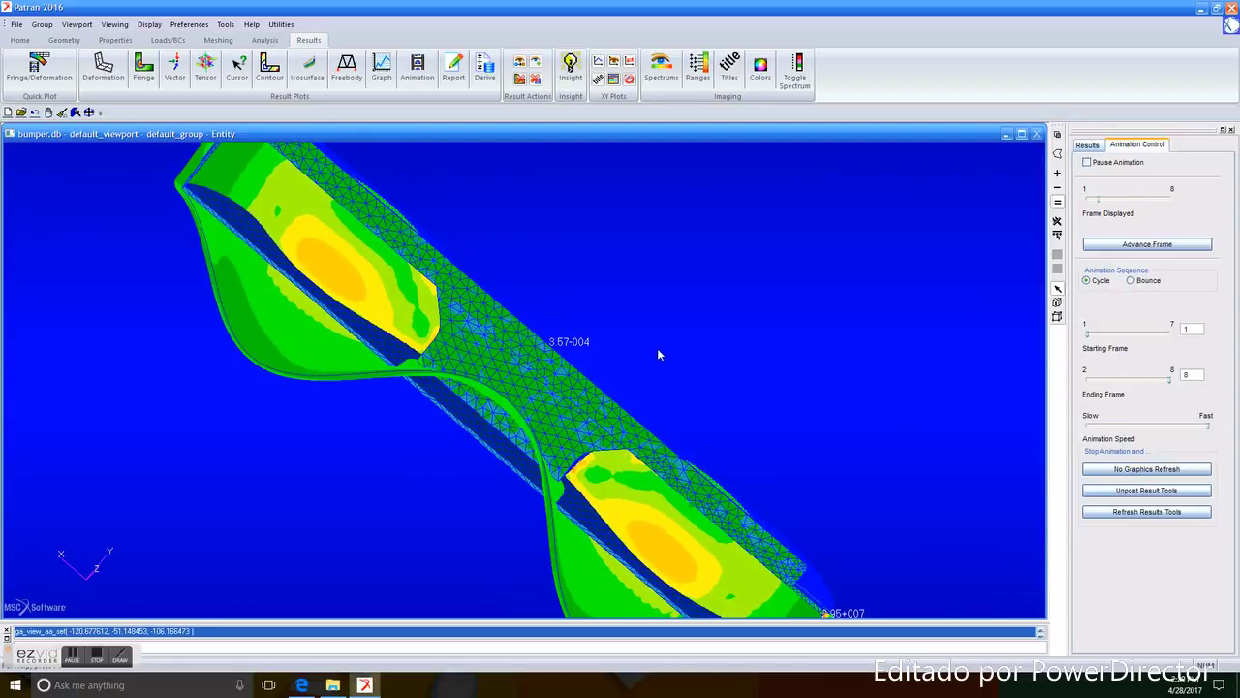
{"action": "right_click", "coordinate": [657, 350]}
{"action": "left_click", "coordinate": [662, 290]}
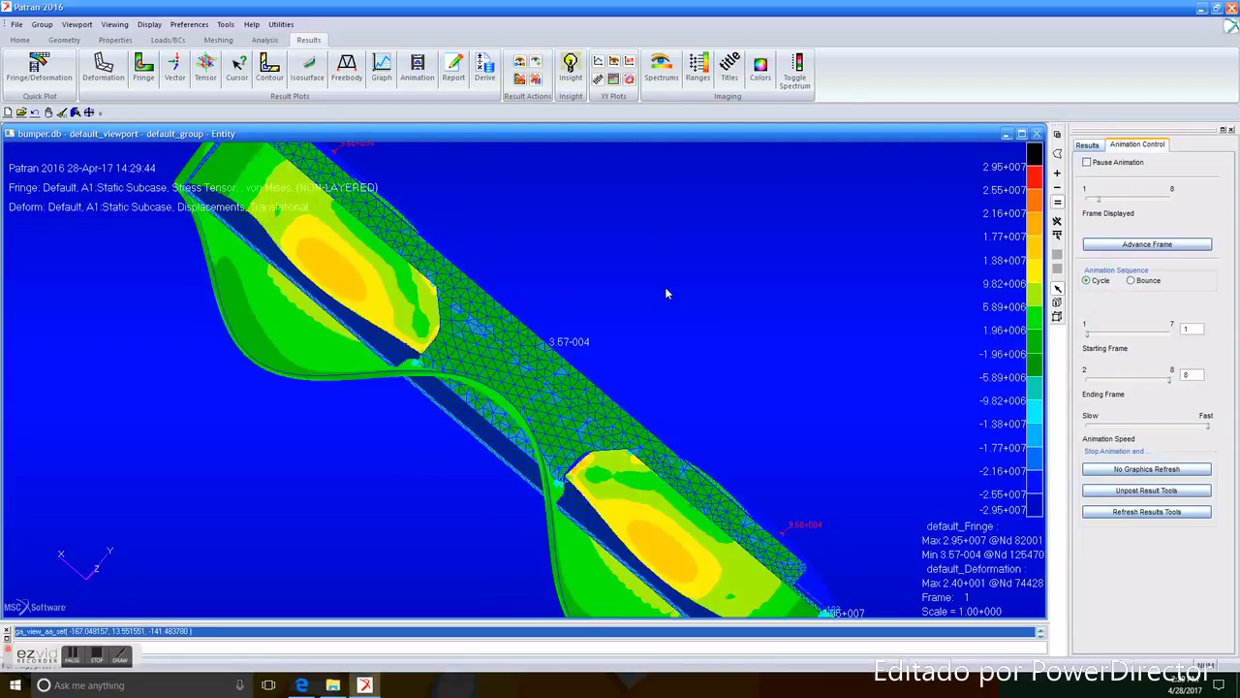